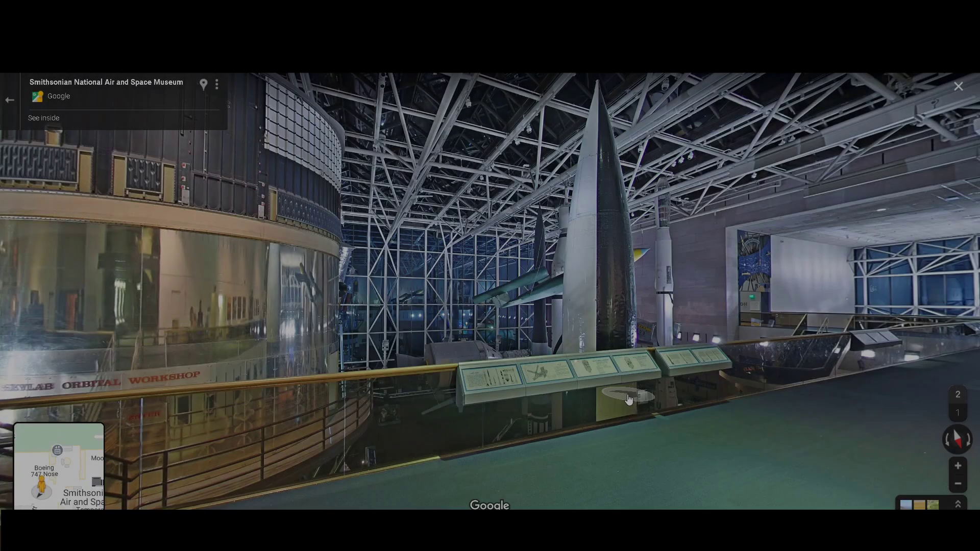
# - Look around the museum interior panorama toward the long hall and rockets, then step to a new vantage point
pyautogui.moveTo(620, 393); pyautogui.dragTo(588, 398)
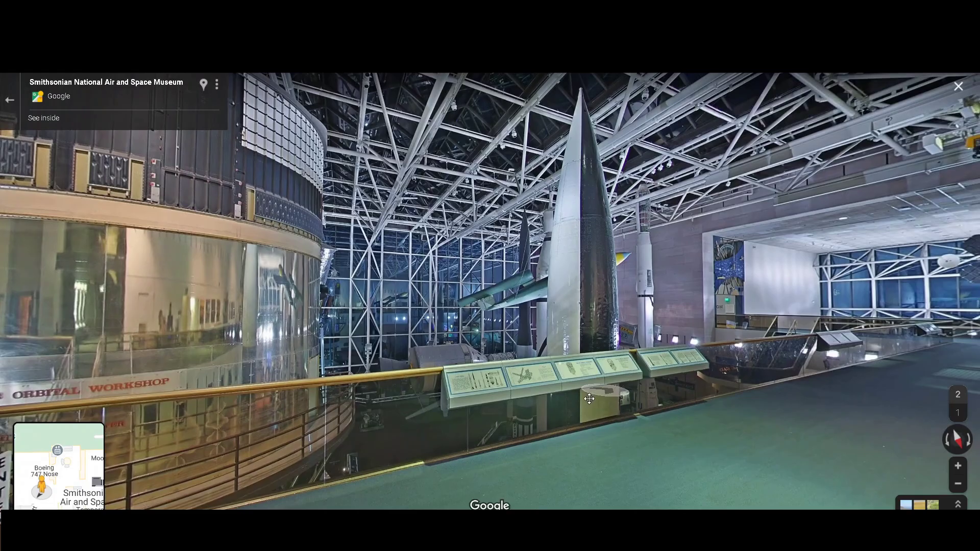
pyautogui.scroll(-2, 589, 399)
pyautogui.scroll(2, 641, 344)
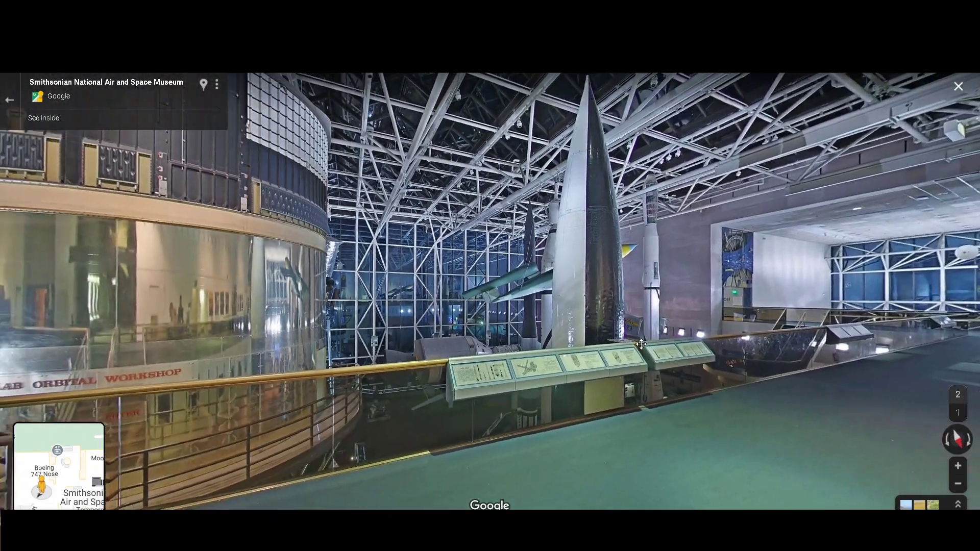
pyautogui.moveTo(641, 345); pyautogui.dragTo(739, 337)
pyautogui.moveTo(408, 316); pyautogui.dragTo(716, 305)
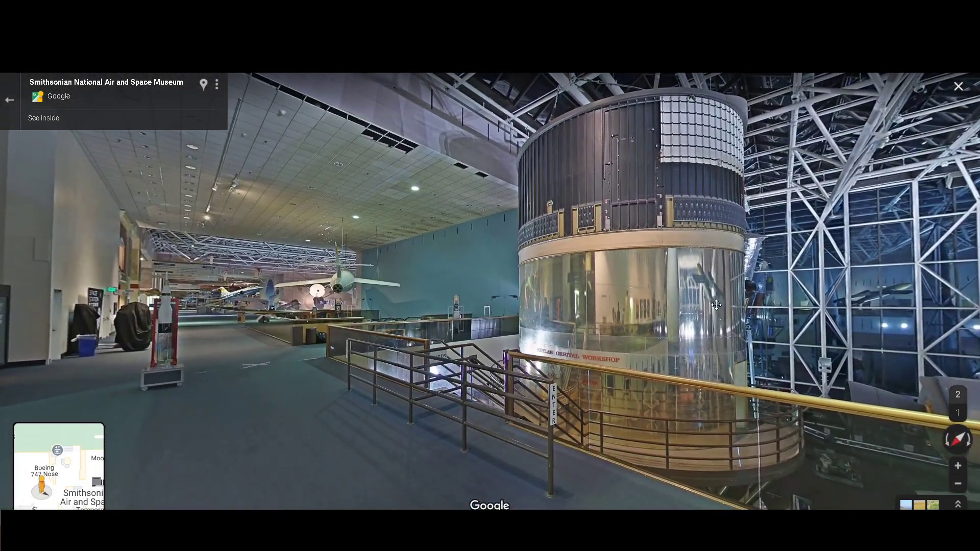
pyautogui.moveTo(701, 339); pyautogui.dragTo(367, 323)
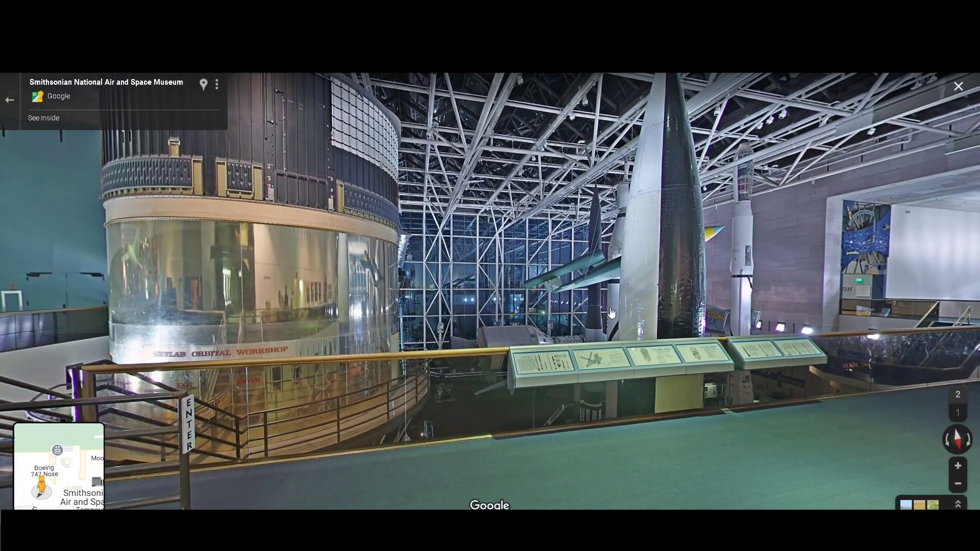
pyautogui.scroll(2, 612, 312)
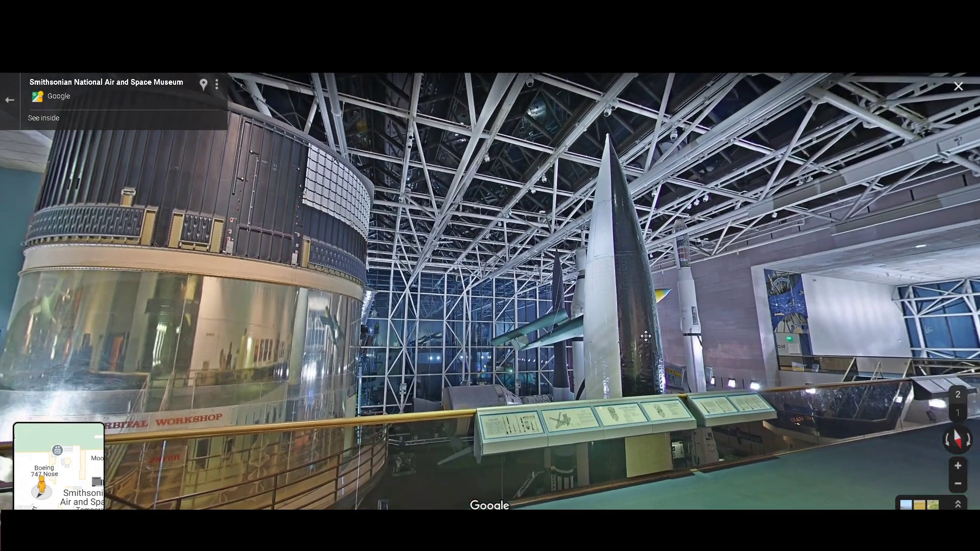
pyautogui.moveTo(645, 336); pyautogui.dragTo(631, 287)
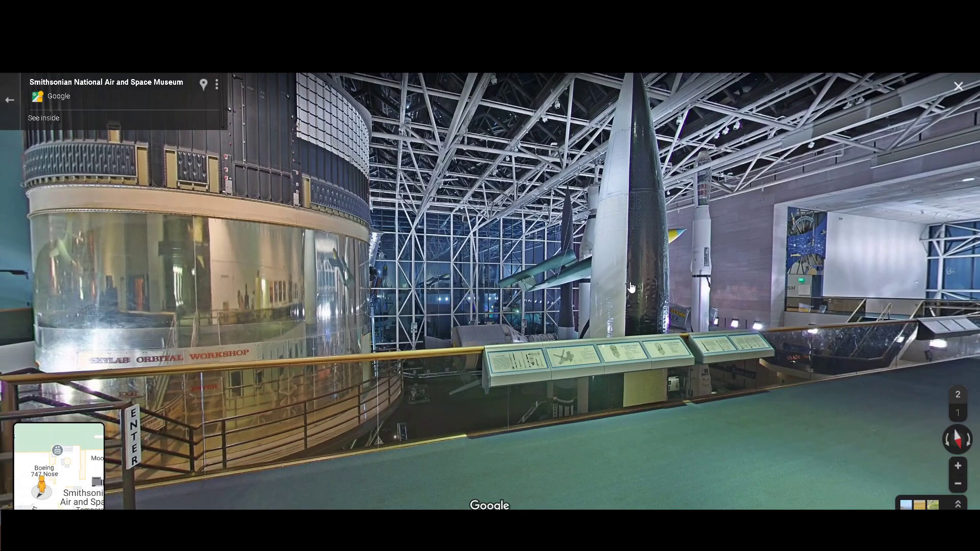
pyautogui.moveTo(580, 320); pyautogui.dragTo(679, 332)
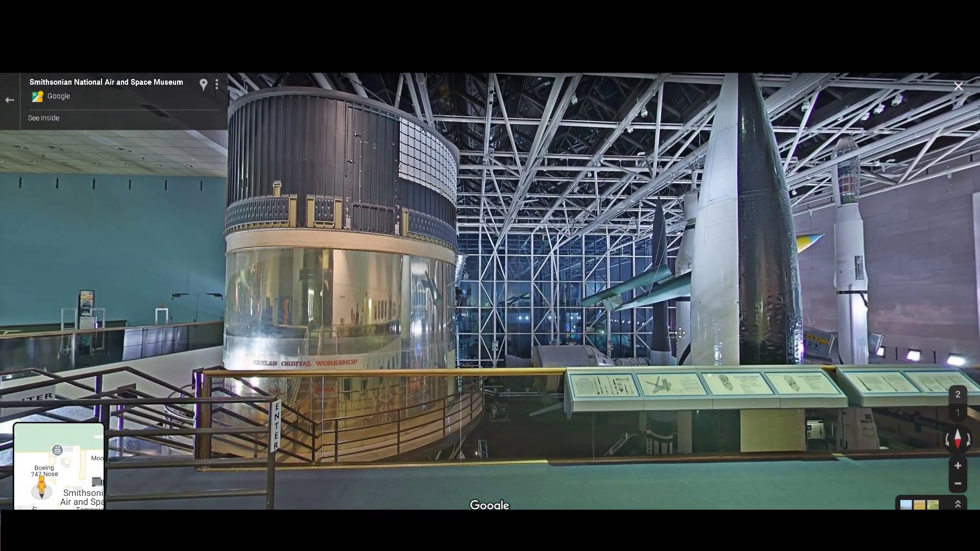
pyautogui.click(670, 341)
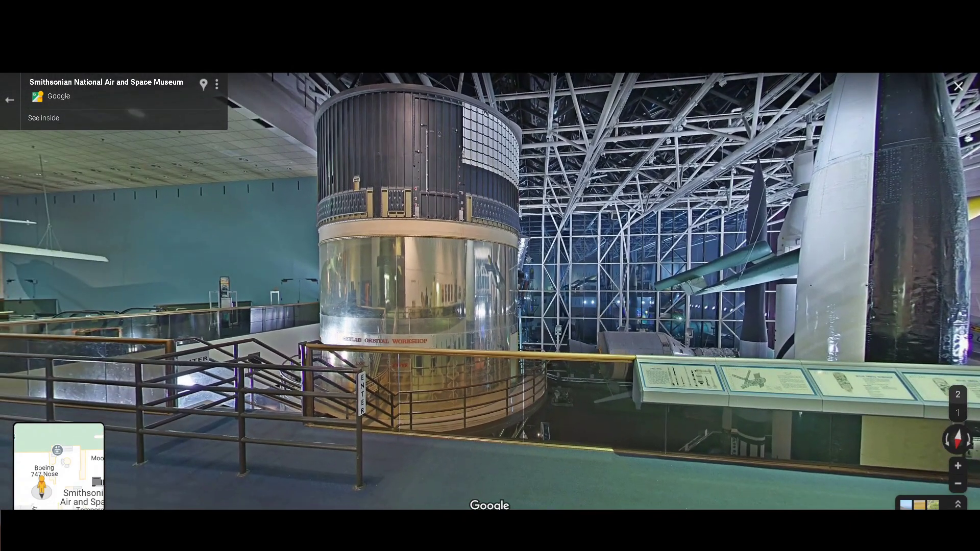
# - Leave Street View briefly to view the satellite map around the museum
pyautogui.press('Escape')
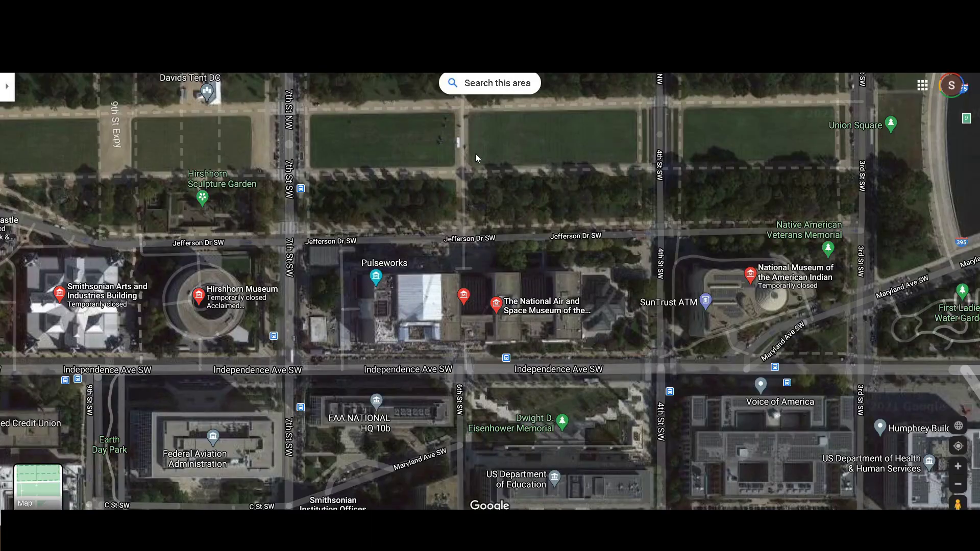
pyautogui.moveTo(540, 229); pyautogui.dragTo(439, 231)
pyautogui.scroll(-1, 435, 214)
pyautogui.scroll(1, 458, 260)
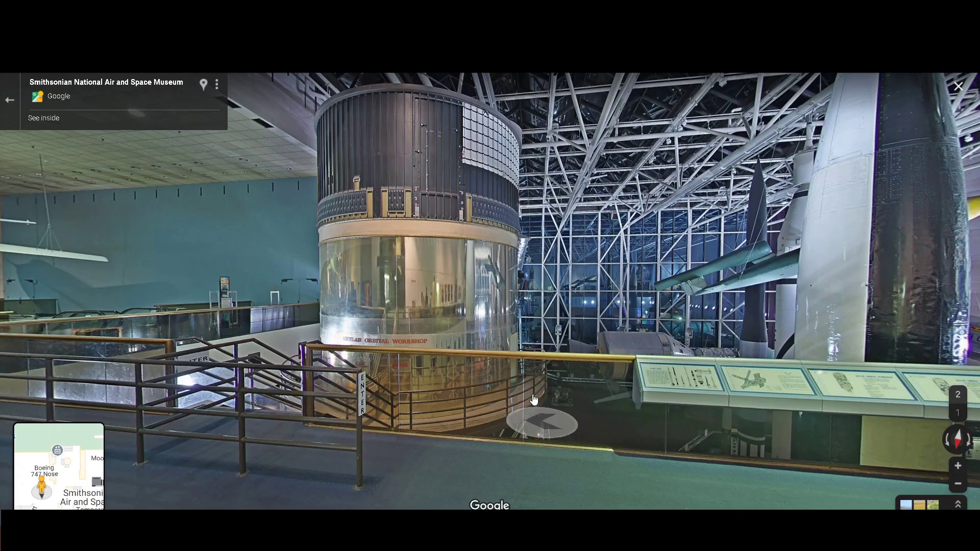
# - Return to Street View and advance along the upper walkway, facing the Skylab cylinder and long hall
pyautogui.moveTo(542, 410); pyautogui.dragTo(243, 311)
pyautogui.click(758, 389)
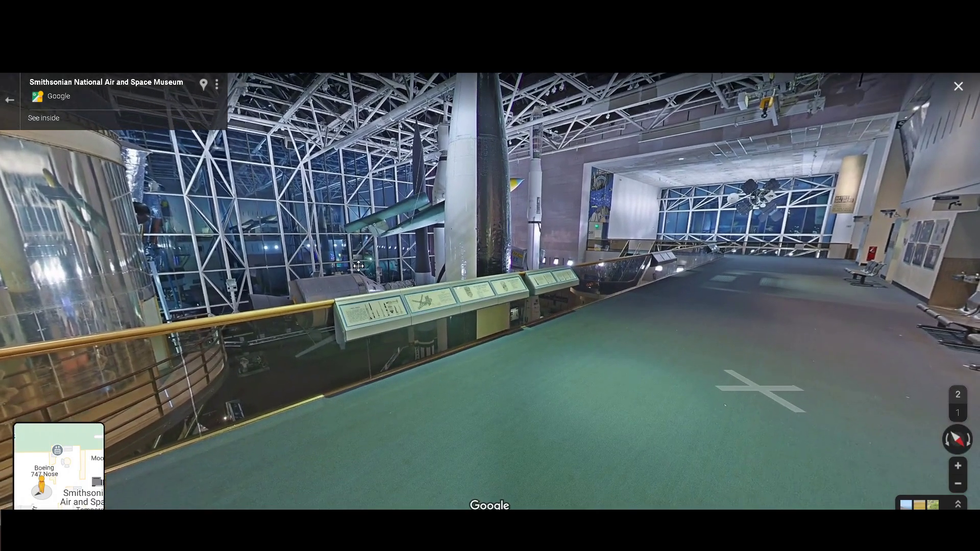
pyautogui.moveTo(319, 284); pyautogui.dragTo(443, 306)
pyautogui.moveTo(608, 307); pyautogui.dragTo(454, 307)
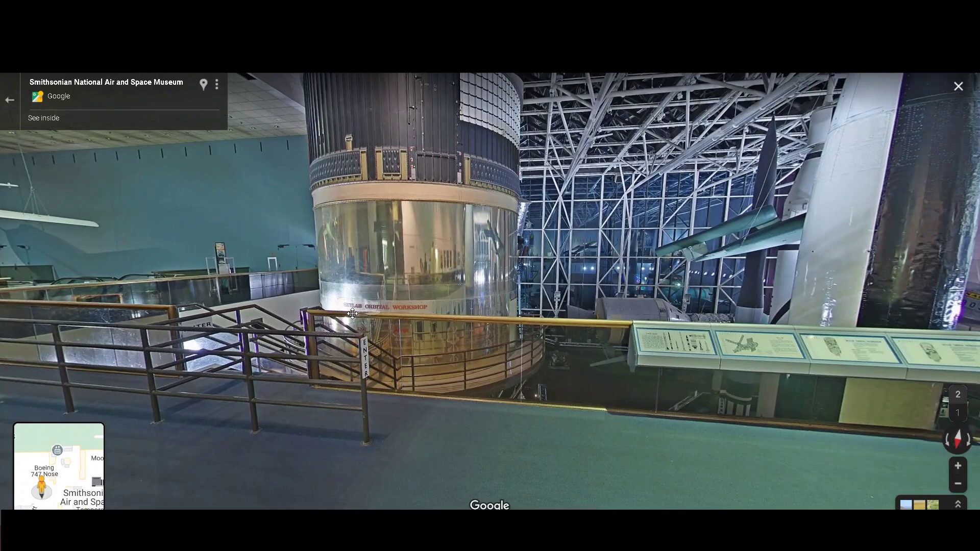
pyautogui.moveTo(607, 306); pyautogui.dragTo(436, 308)
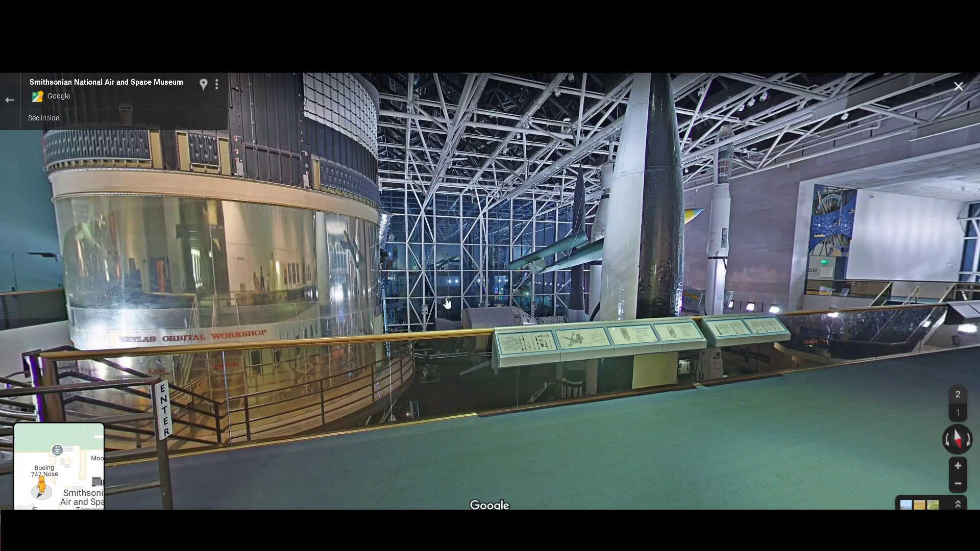
pyautogui.moveTo(445, 306); pyautogui.dragTo(442, 295)
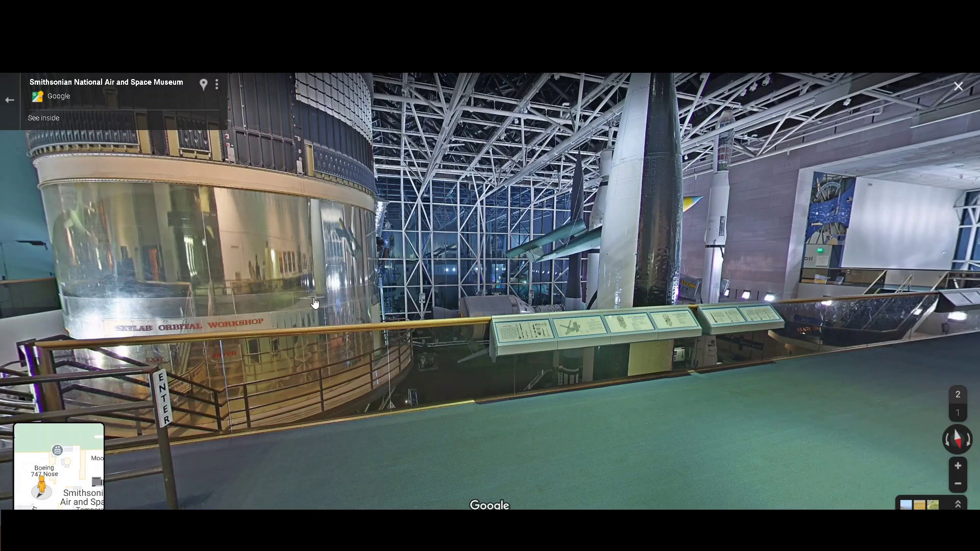
pyautogui.moveTo(278, 311); pyautogui.dragTo(332, 311)
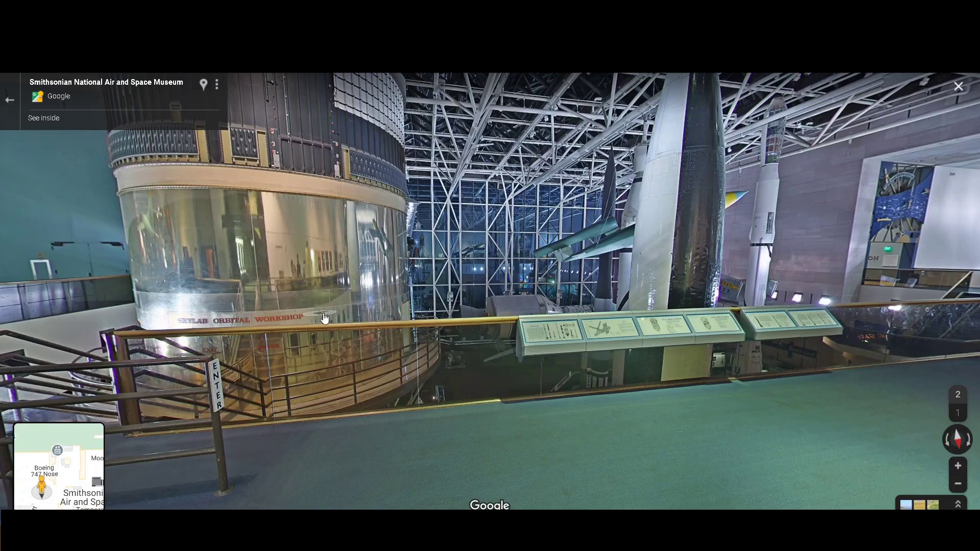
pyautogui.click(366, 313)
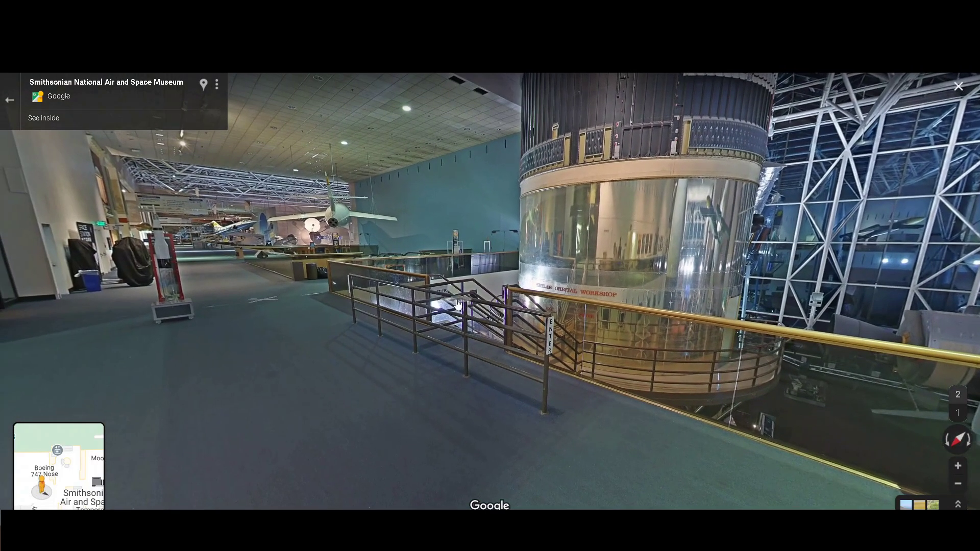
# - Walk along the walkway past the rocket exhibit up to the Museum Map sign
pyautogui.moveTo(412, 303); pyautogui.dragTo(446, 305)
pyautogui.click(445, 304)
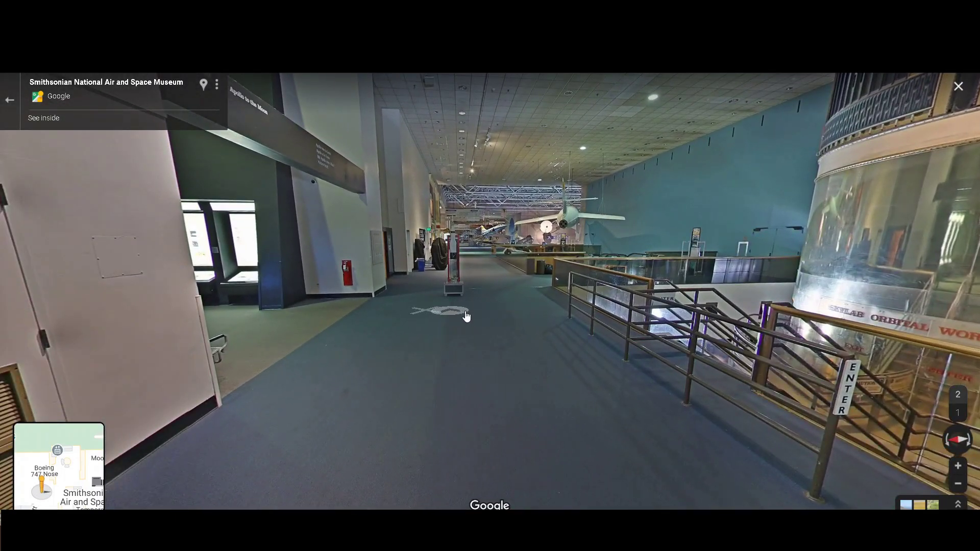
pyautogui.click(475, 317)
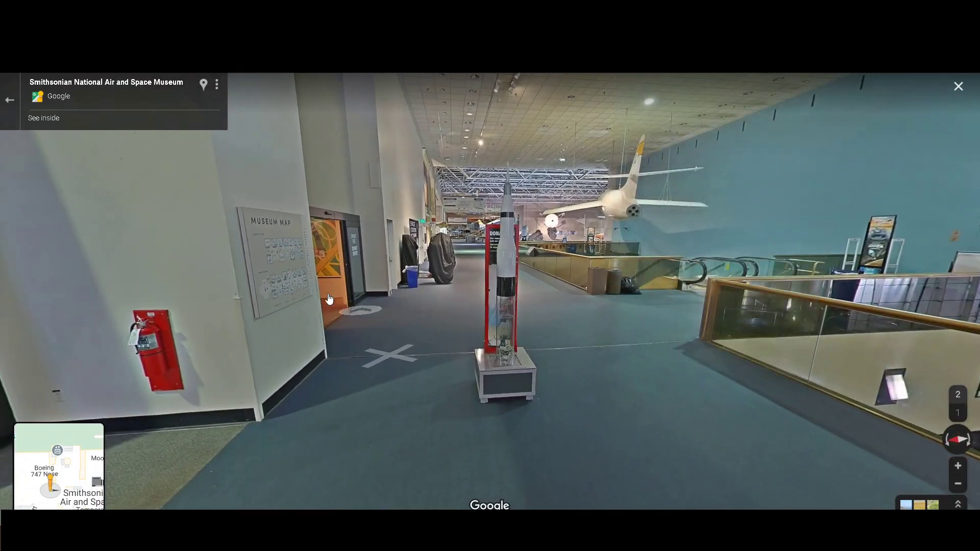
pyautogui.click(459, 311)
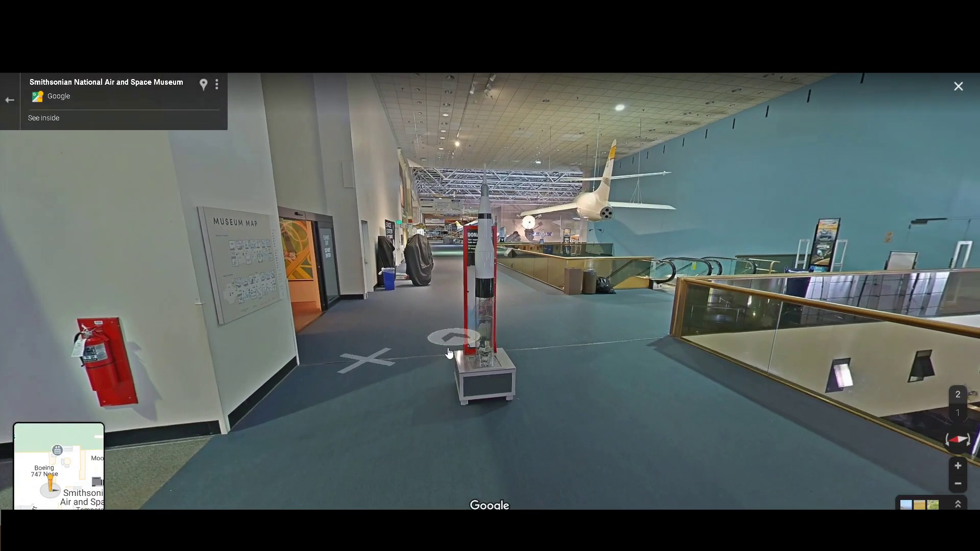
pyautogui.click(428, 371)
pyautogui.moveTo(429, 372); pyautogui.dragTo(635, 343)
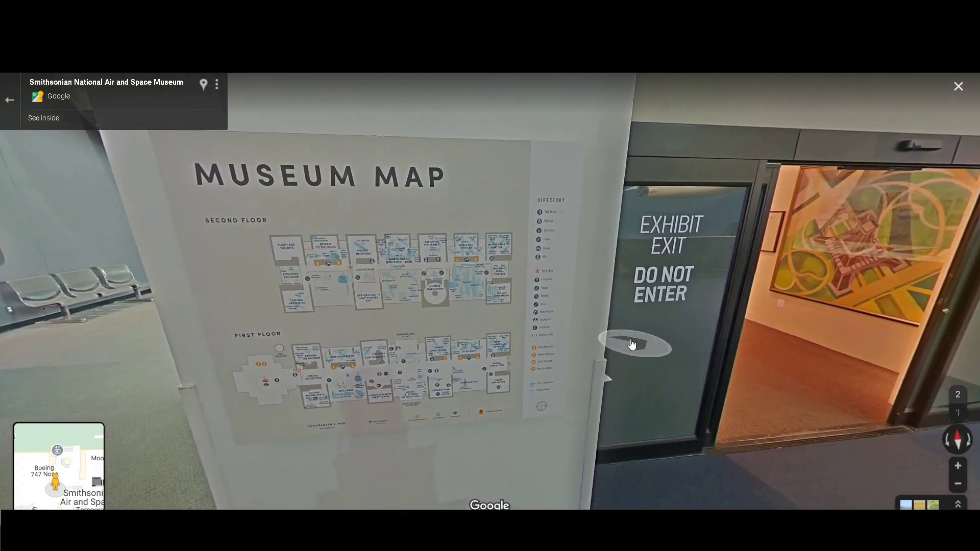
pyautogui.click(437, 329)
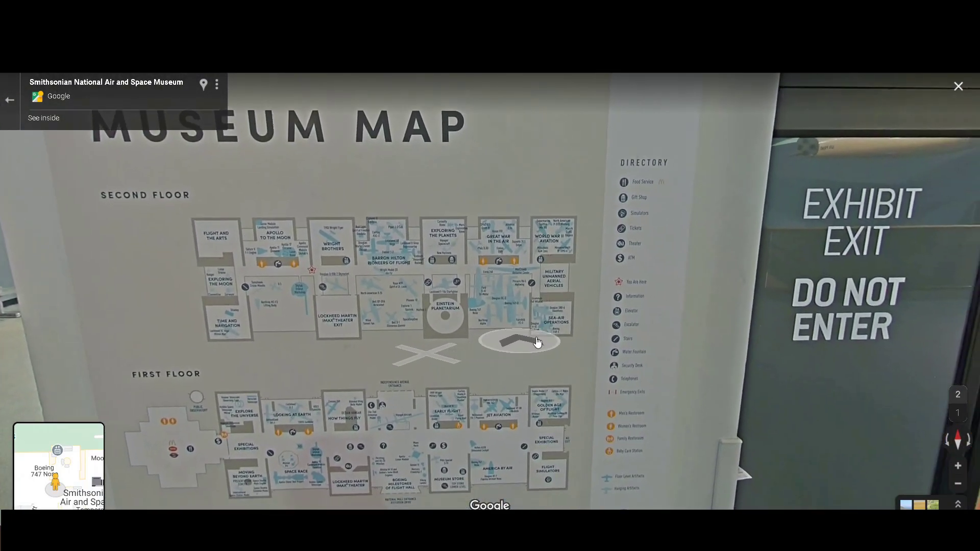
# - Zoom in close on the second-floor plan of the Museum Map sign
pyautogui.click(528, 346)
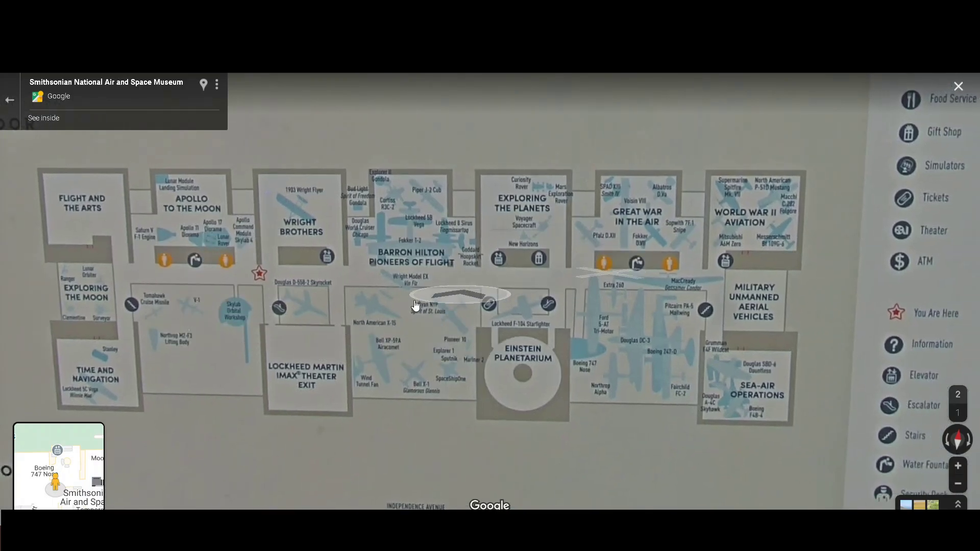
pyautogui.moveTo(415, 304); pyautogui.dragTo(391, 294)
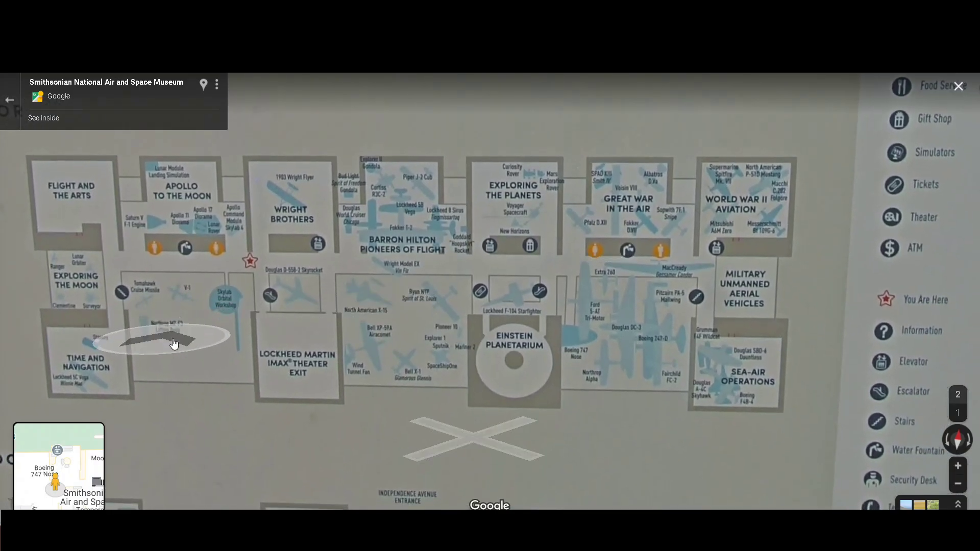
pyautogui.moveTo(201, 337); pyautogui.dragTo(307, 327)
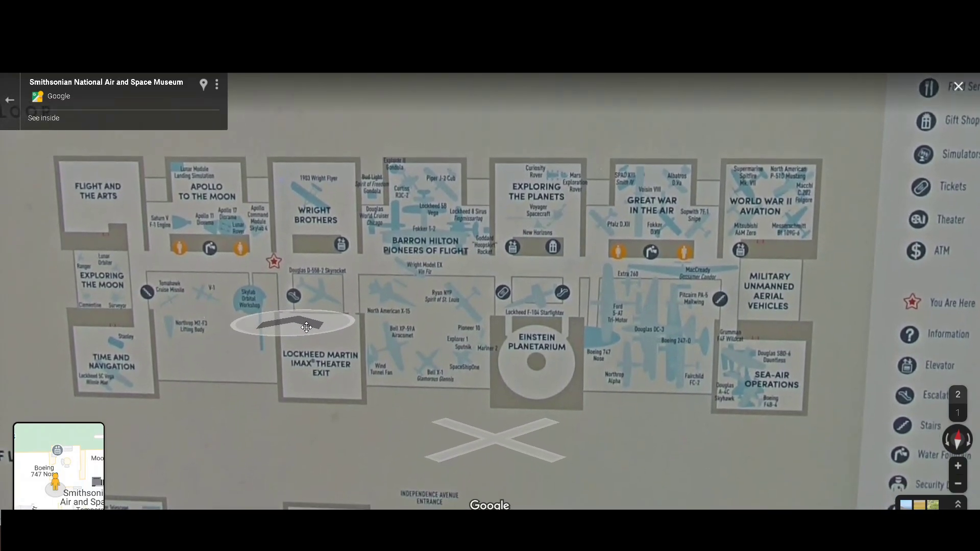
pyautogui.scroll(-3, 306, 327)
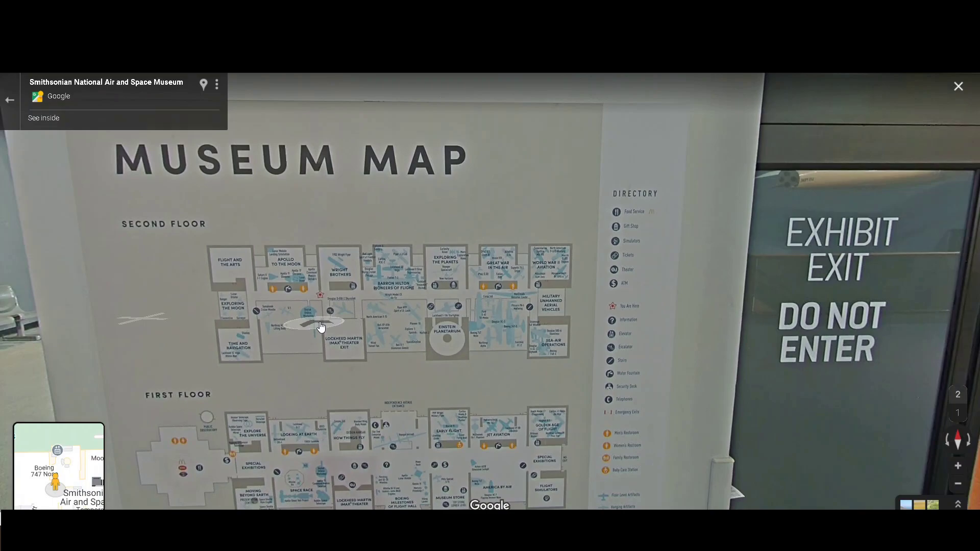
pyautogui.scroll(5, 321, 326)
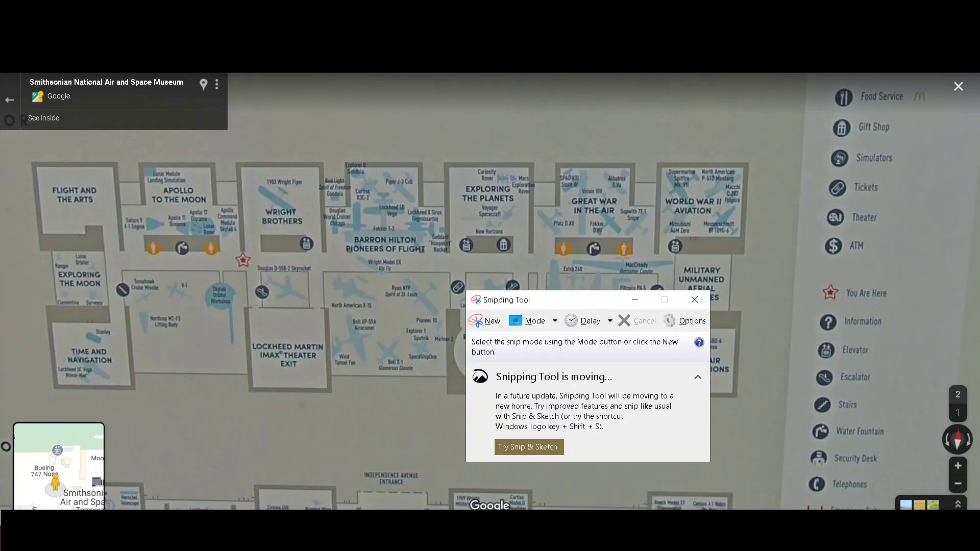
# - Snip the second-floor plan area of the screen and circle the Einstein Planetarium in blue
pyautogui.click(482, 321)
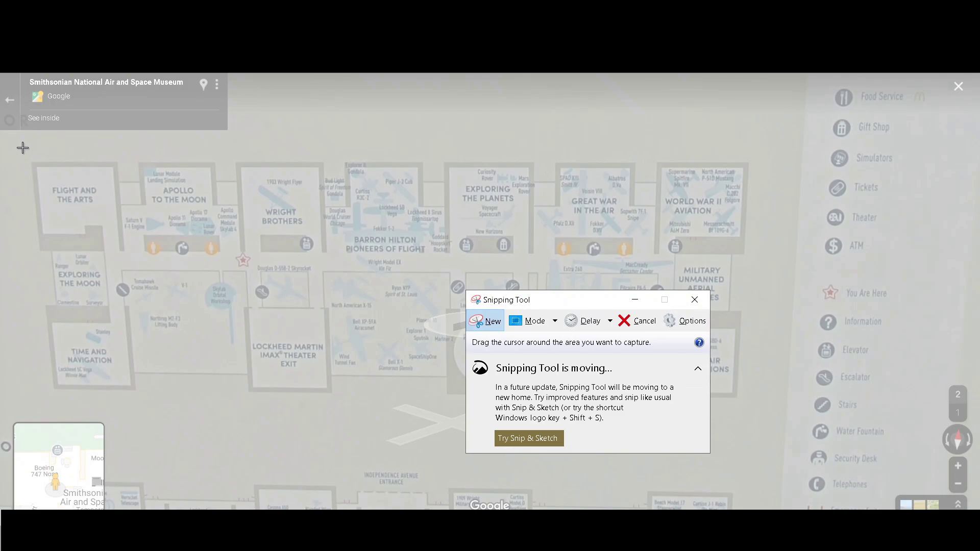
pyautogui.moveTo(21, 147); pyautogui.dragTo(750, 404)
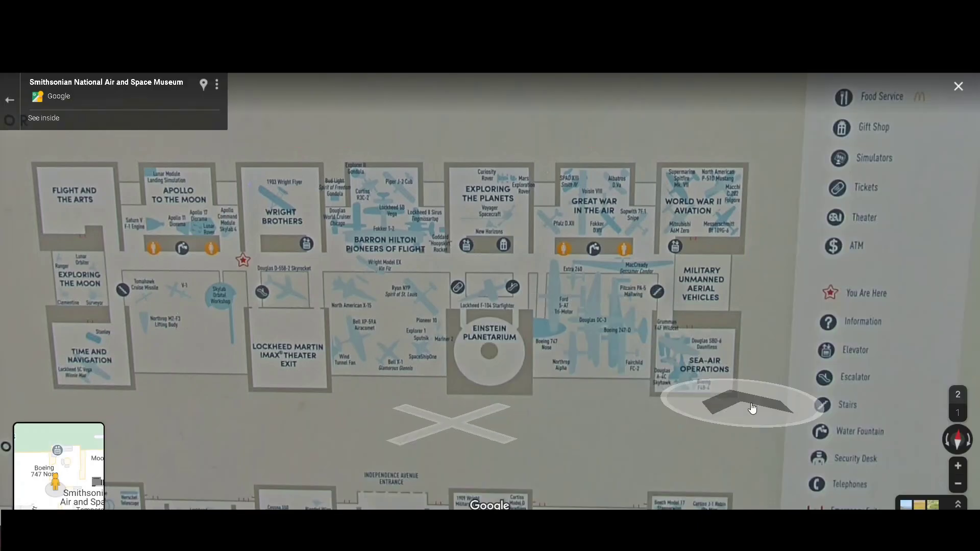
pyautogui.moveTo(483, 307)
pyautogui.mouseDown()
pyautogui.moveTo(511, 357)
pyautogui.moveTo(508, 315)
pyautogui.mouseUp()
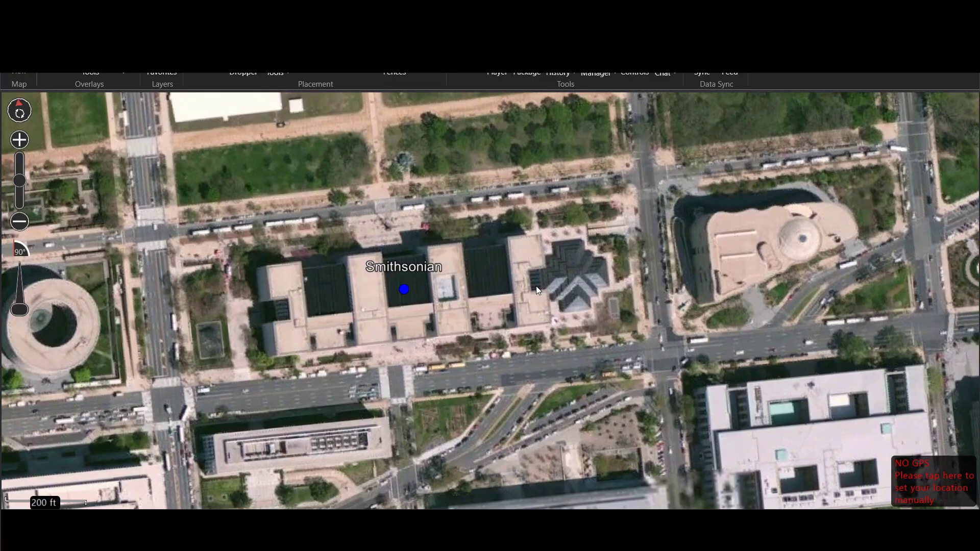
# - Zoom the WinTAK map from 200 ft to 100 ft scale and pan until the Smithsonian is centred
pyautogui.moveTo(482, 298); pyautogui.dragTo(544, 284)
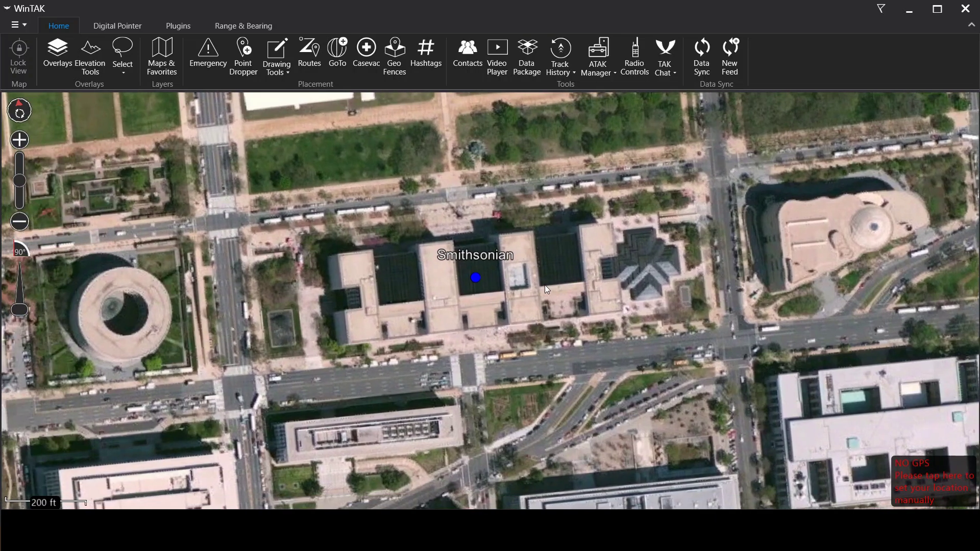
pyautogui.scroll(4, 526, 274)
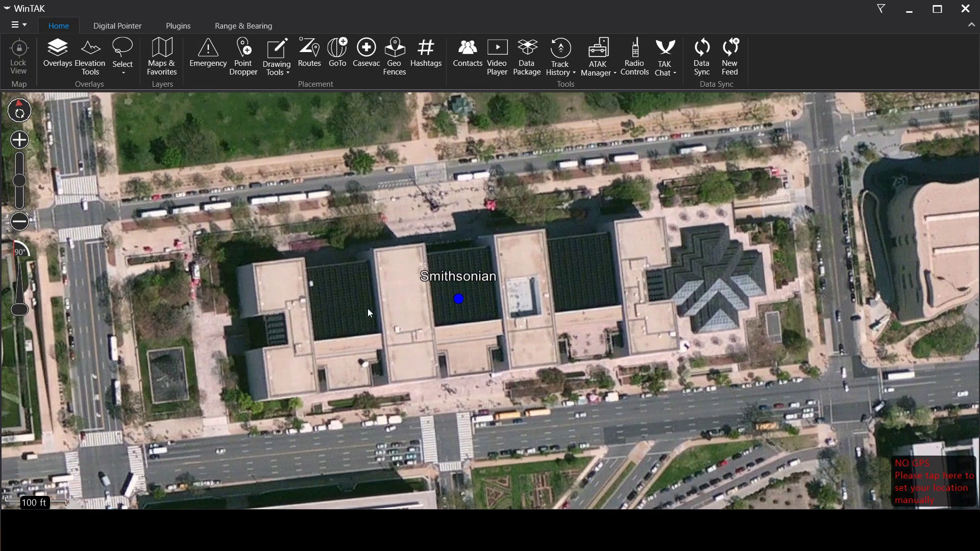
pyautogui.moveTo(369, 314)
pyautogui.mouseDown()
pyautogui.moveTo(369, 299)
pyautogui.moveTo(366, 309)
pyautogui.mouseUp()
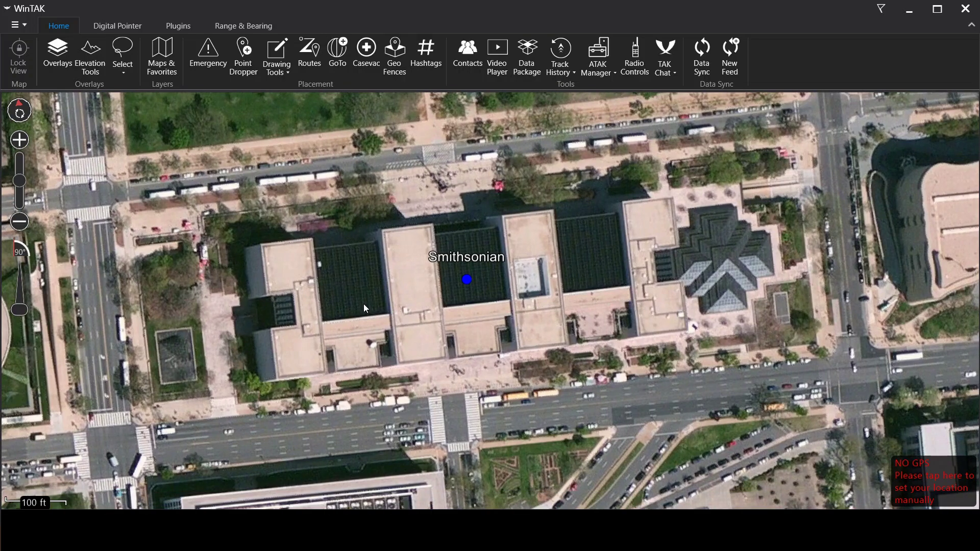
pyautogui.moveTo(363, 304); pyautogui.dragTo(370, 303)
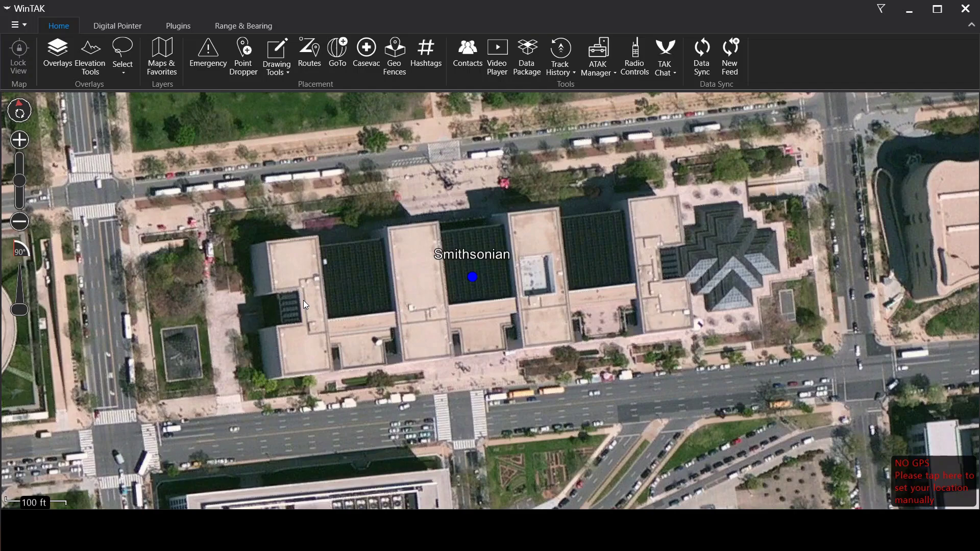
pyautogui.moveTo(304, 303); pyautogui.dragTo(310, 306)
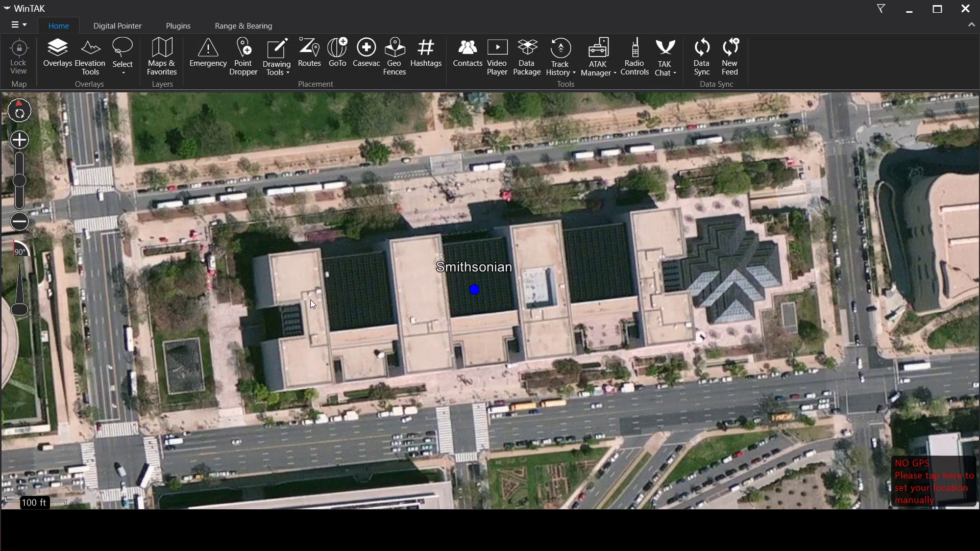
pyautogui.moveTo(310, 300); pyautogui.dragTo(315, 311)
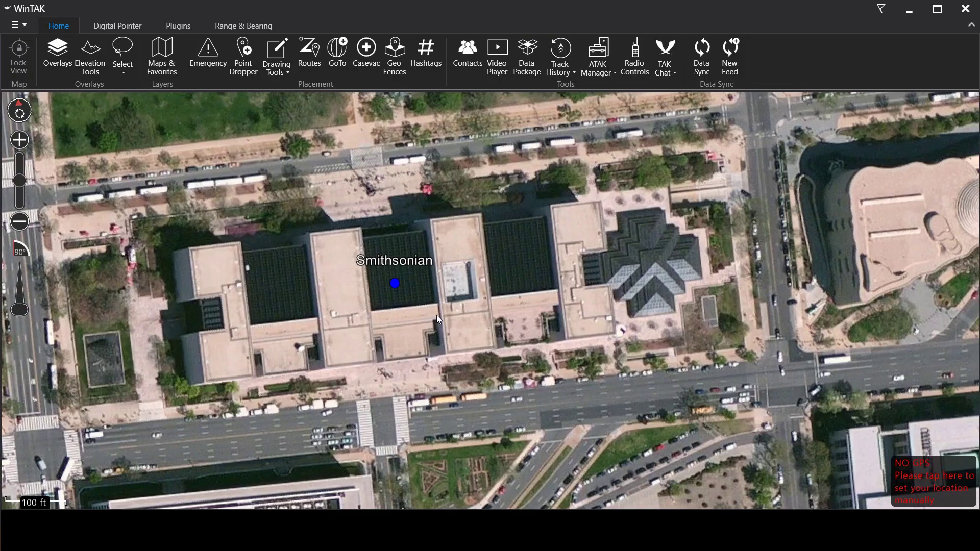
pyautogui.moveTo(437, 315); pyautogui.dragTo(461, 314)
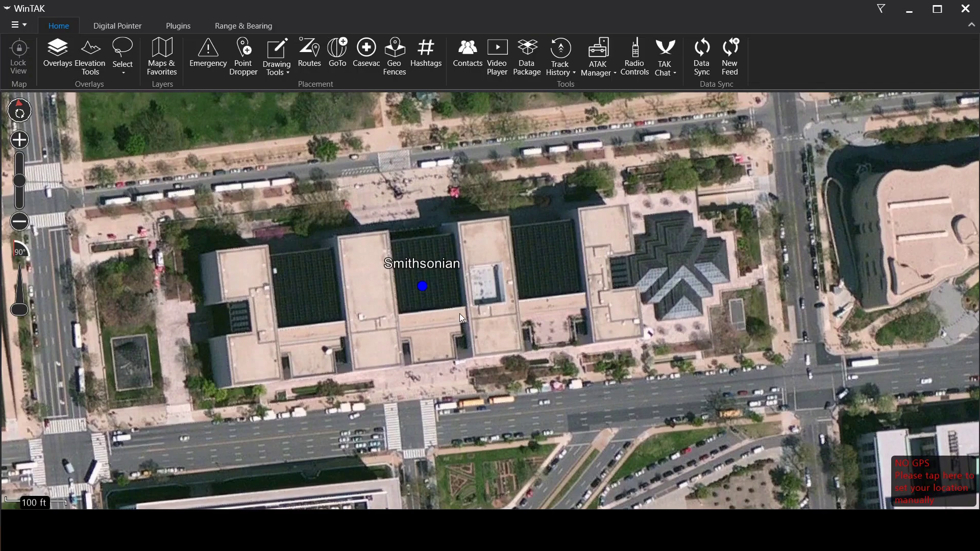
pyautogui.moveTo(460, 313); pyautogui.dragTo(468, 313)
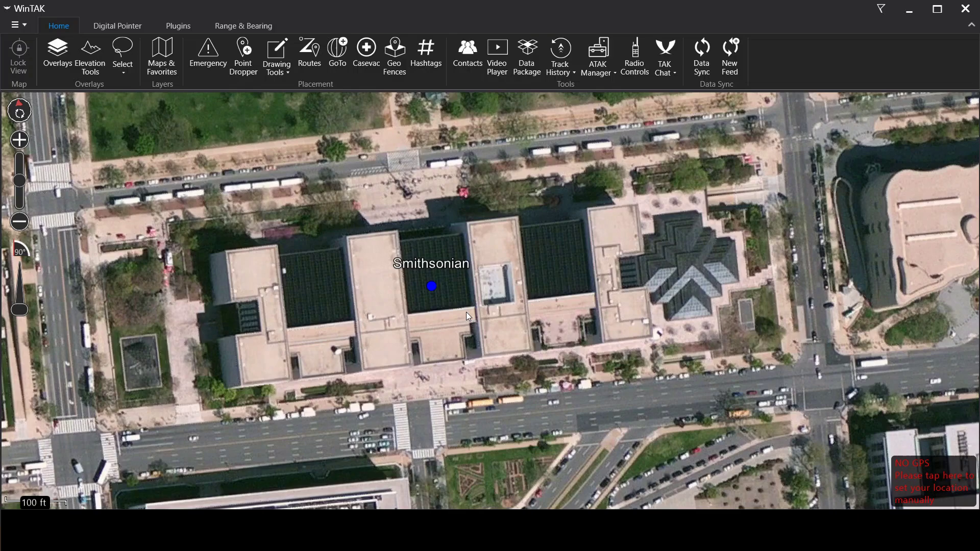
# - Open the Overlay Manager and show the Image Overlays category with its two entries
pyautogui.moveTo(463, 318); pyautogui.dragTo(451, 320)
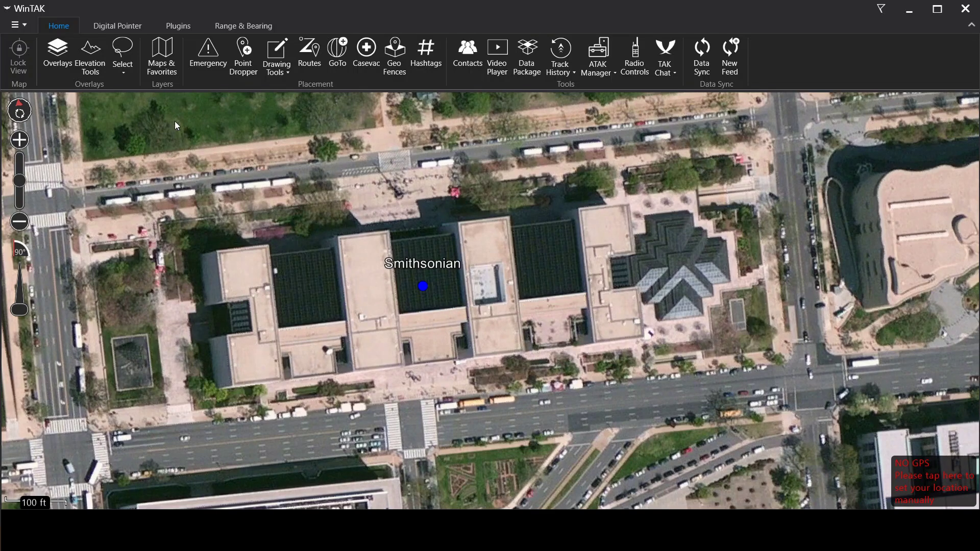
pyautogui.click(60, 61)
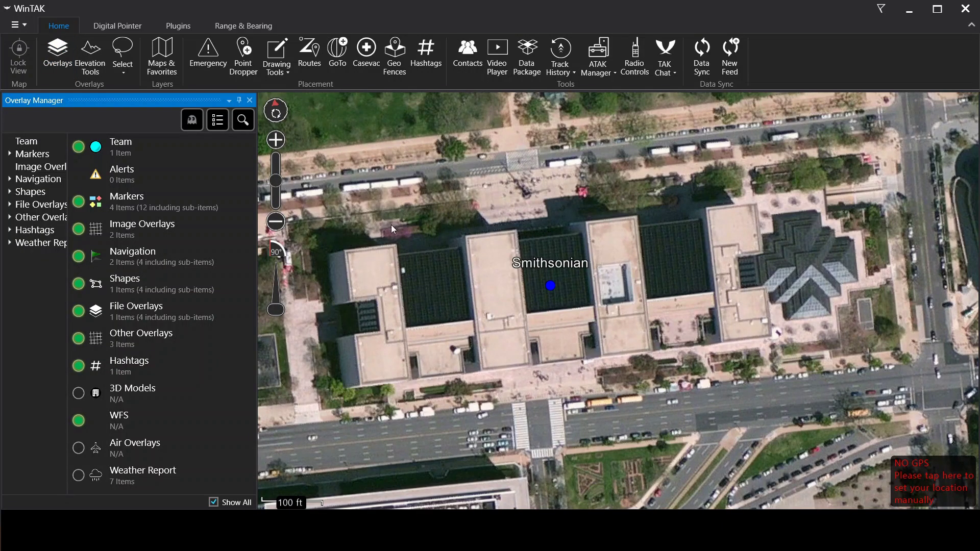
pyautogui.moveTo(393, 230); pyautogui.dragTo(406, 225)
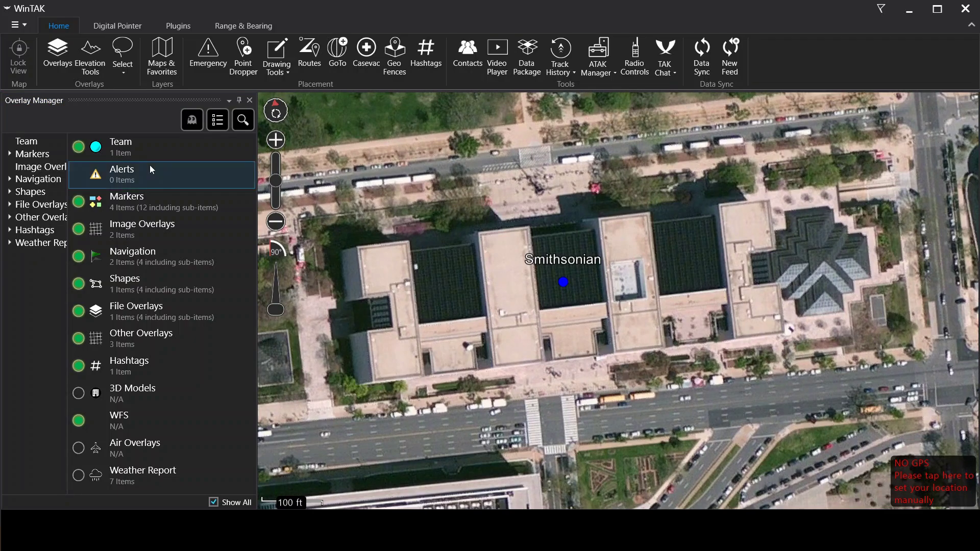
pyautogui.click(26, 168)
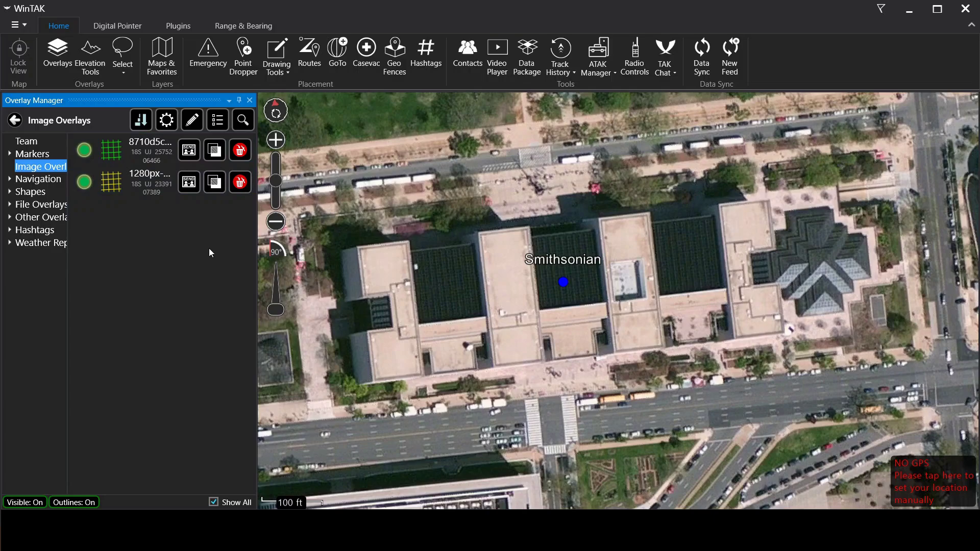
pyautogui.click(192, 121)
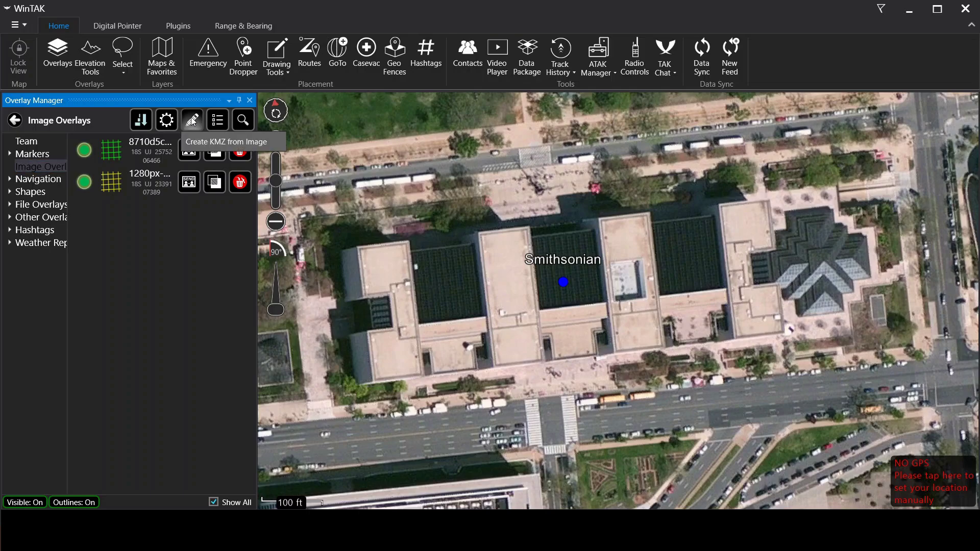
# - Open Author KMZ From Image, close the Overlay Manager, recentre the map, and browse for an image
pyautogui.click(256, 145)
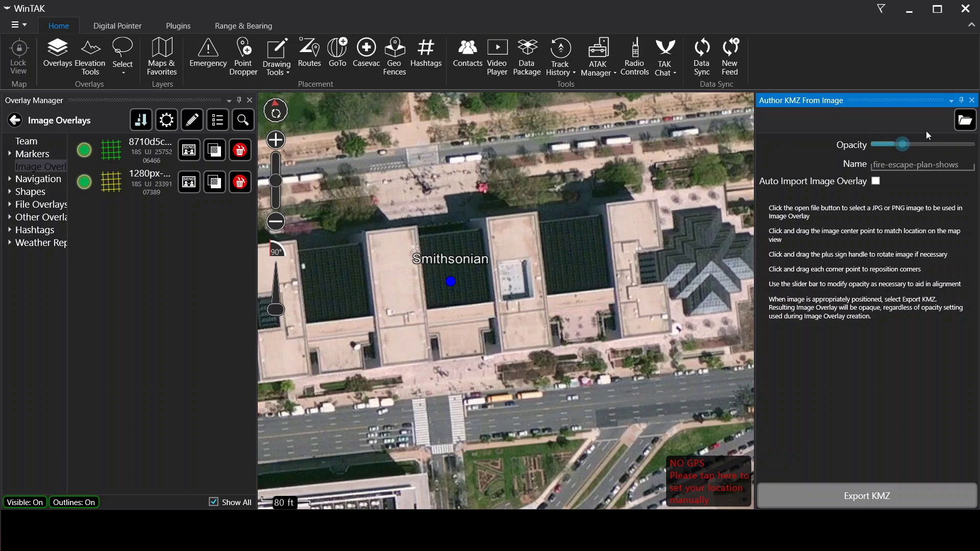
pyautogui.click(250, 101)
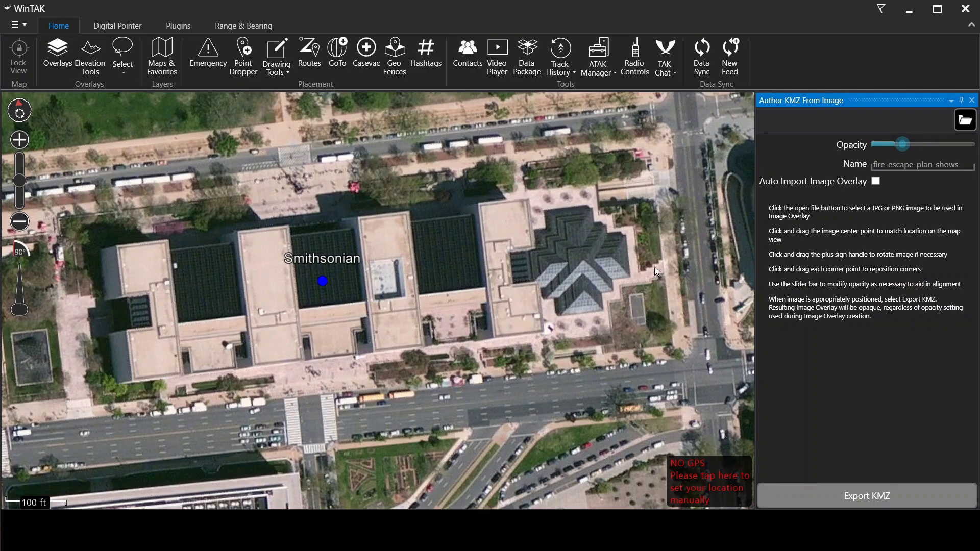
pyautogui.scroll(-1, 480, 271)
pyautogui.scroll(-1, 435, 244)
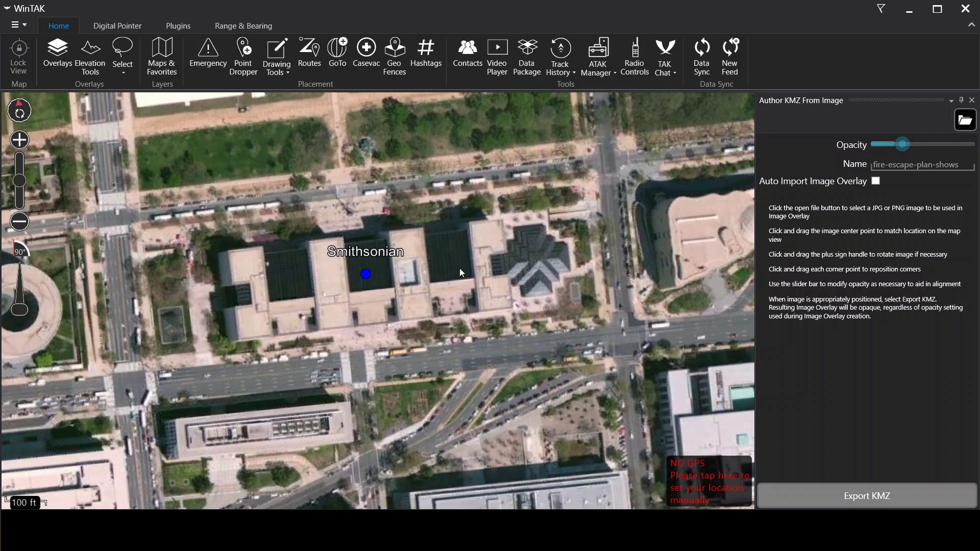
pyautogui.scroll(-1, 444, 273)
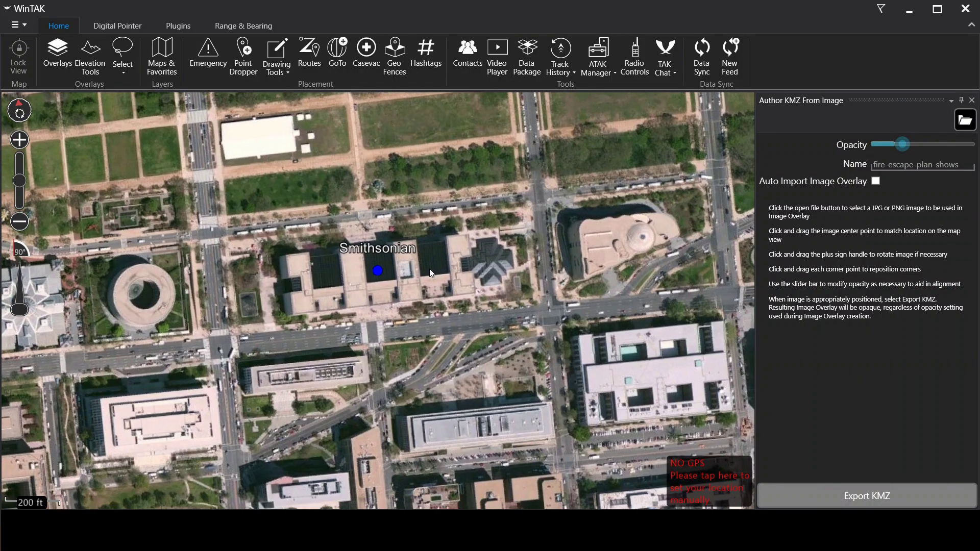
pyautogui.moveTo(432, 274); pyautogui.dragTo(429, 280)
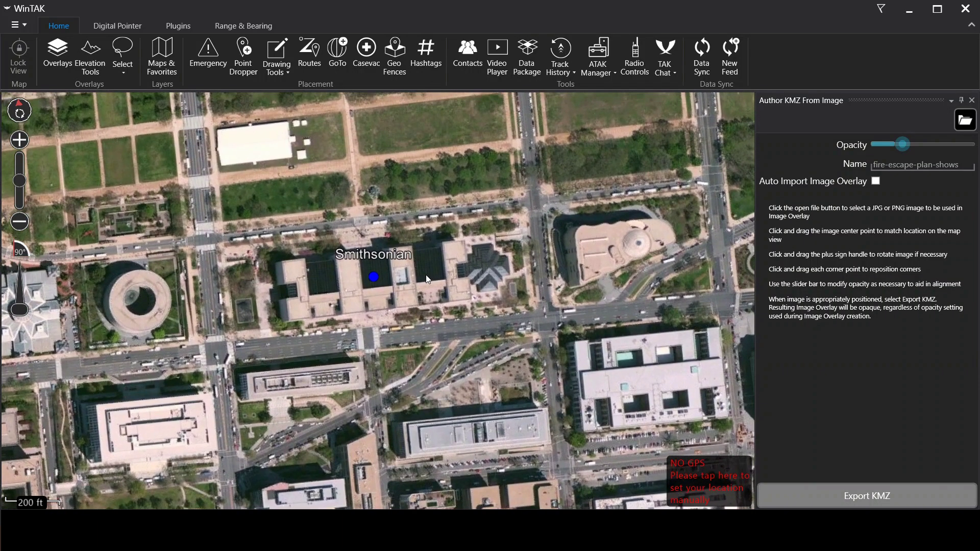
pyautogui.moveTo(537, 278); pyautogui.dragTo(490, 280)
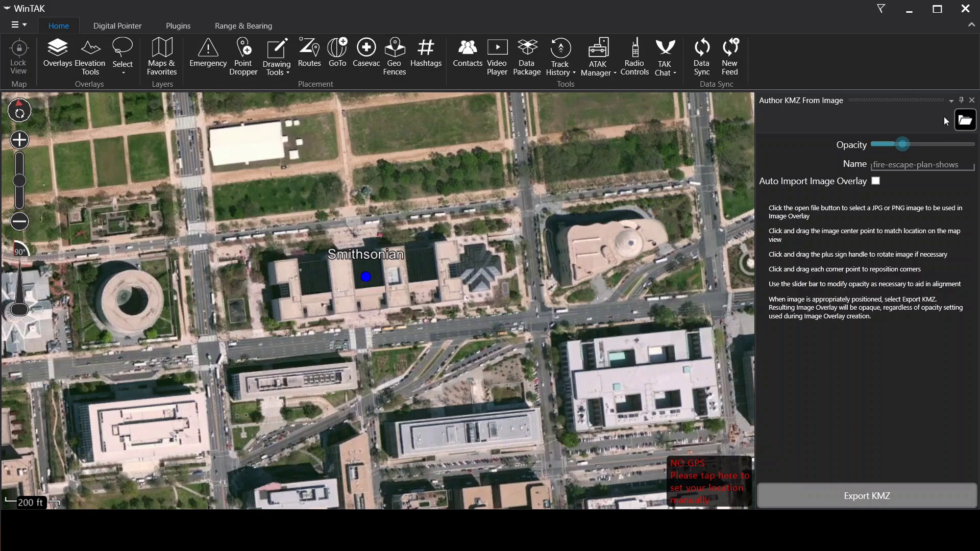
pyautogui.click(965, 120)
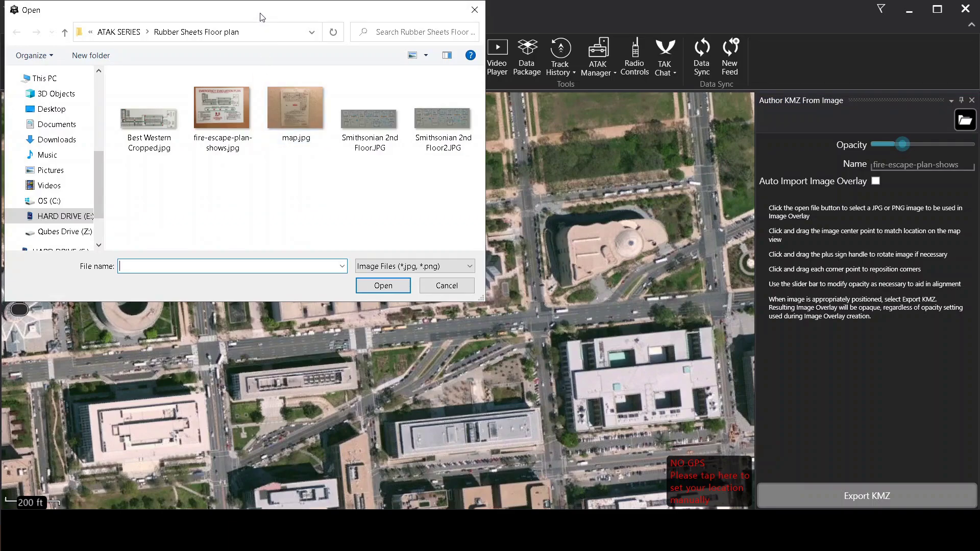
# - Load Smithsonian 2nd Floor2.JPG onto the map as the floor plan overlay
pyautogui.moveTo(260, 16); pyautogui.dragTo(262, 38)
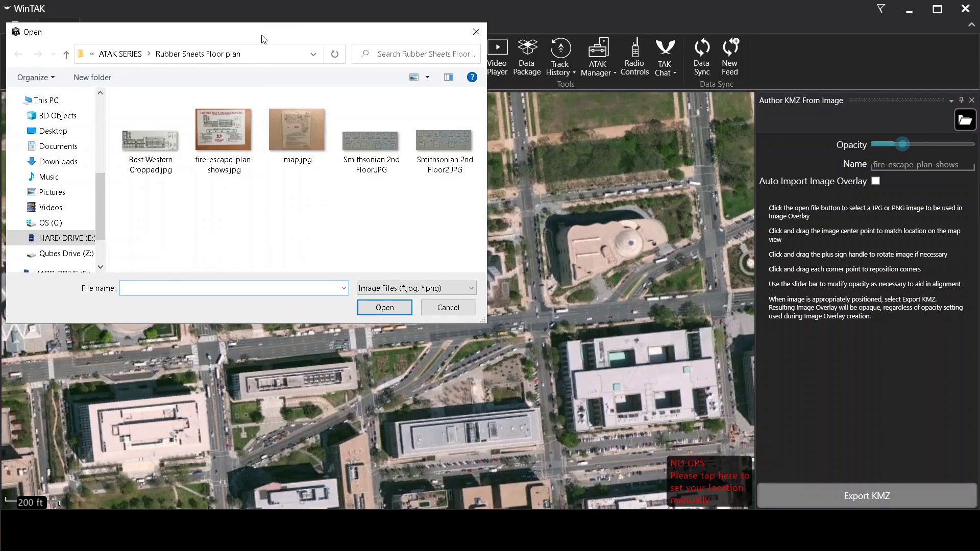
pyautogui.click(435, 145)
pyautogui.click(391, 308)
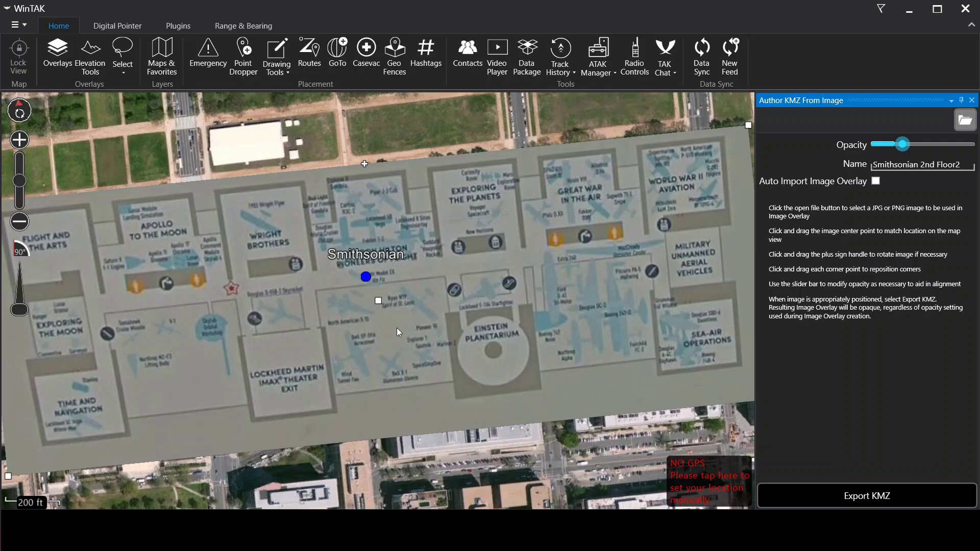
pyautogui.scroll(-2, 375, 301)
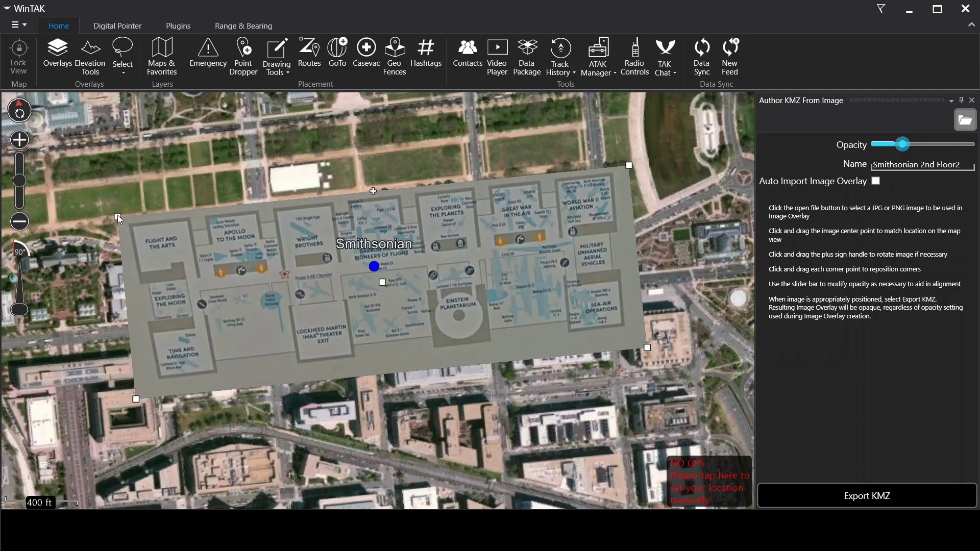
# - Pull all four corners of the floor plan in onto the Smithsonian building
pyautogui.moveTo(117, 215); pyautogui.dragTo(298, 248)
pyautogui.moveTo(138, 398); pyautogui.dragTo(301, 311)
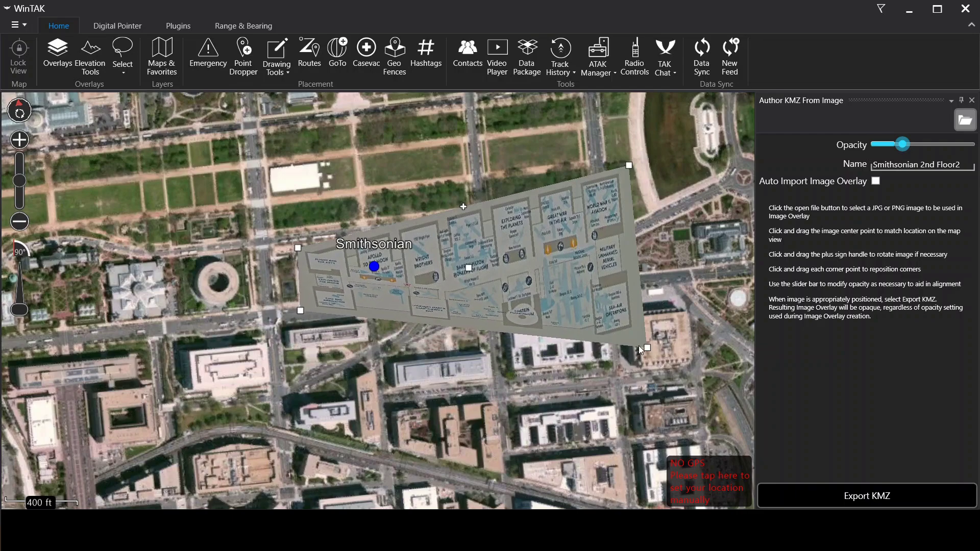
pyautogui.moveTo(641, 350); pyautogui.dragTo(462, 291)
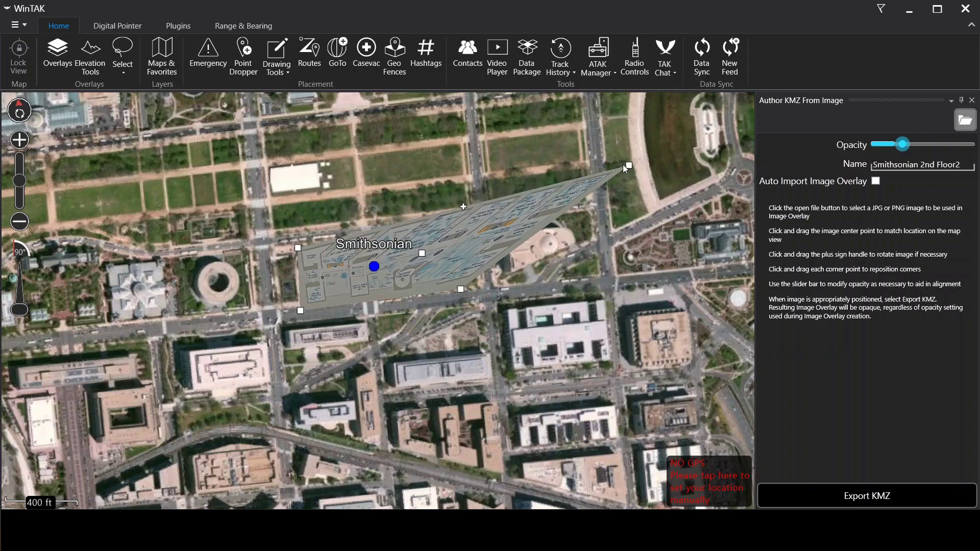
pyautogui.moveTo(625, 169); pyautogui.dragTo(452, 229)
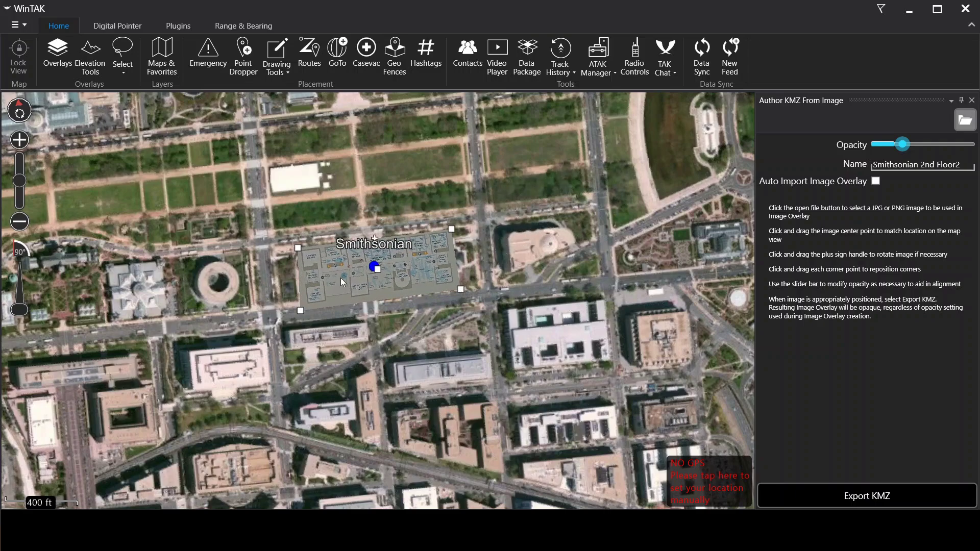
# - Set the floor plan to about three-quarters opacity and rotate it to match the building
pyautogui.scroll(4, 352, 270)
pyautogui.scroll(-1, 359, 261)
pyautogui.moveTo(903, 144); pyautogui.dragTo(966, 144)
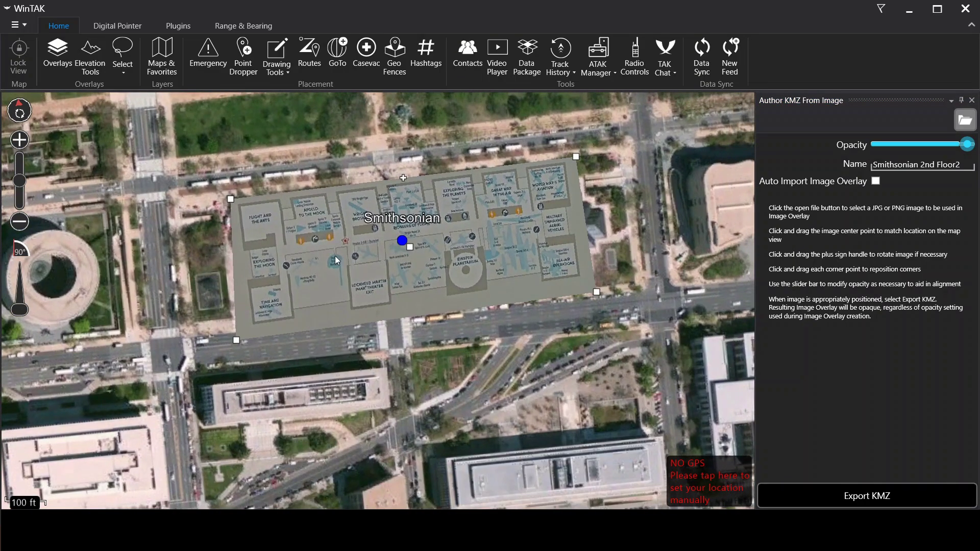
pyautogui.moveTo(966, 145); pyautogui.dragTo(945, 147)
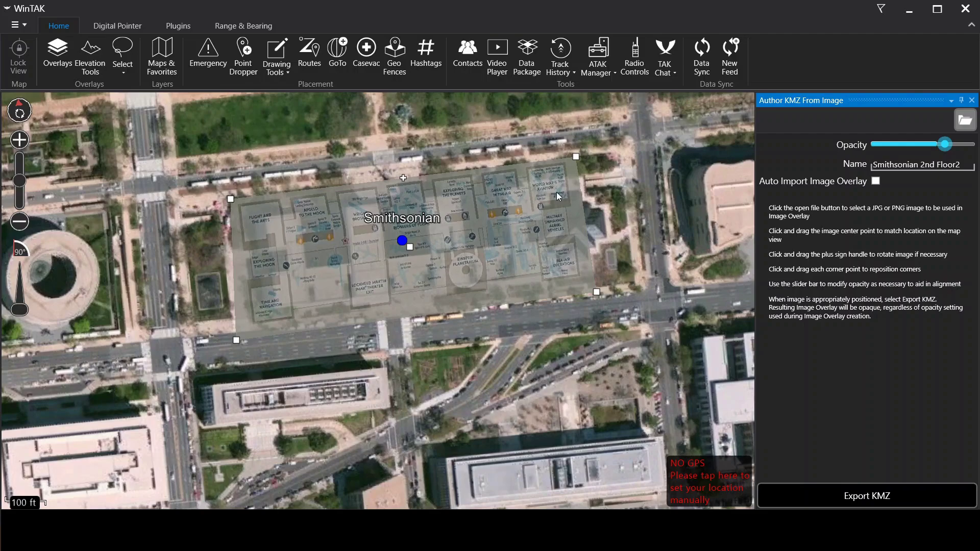
pyautogui.moveTo(403, 178); pyautogui.dragTo(418, 338)
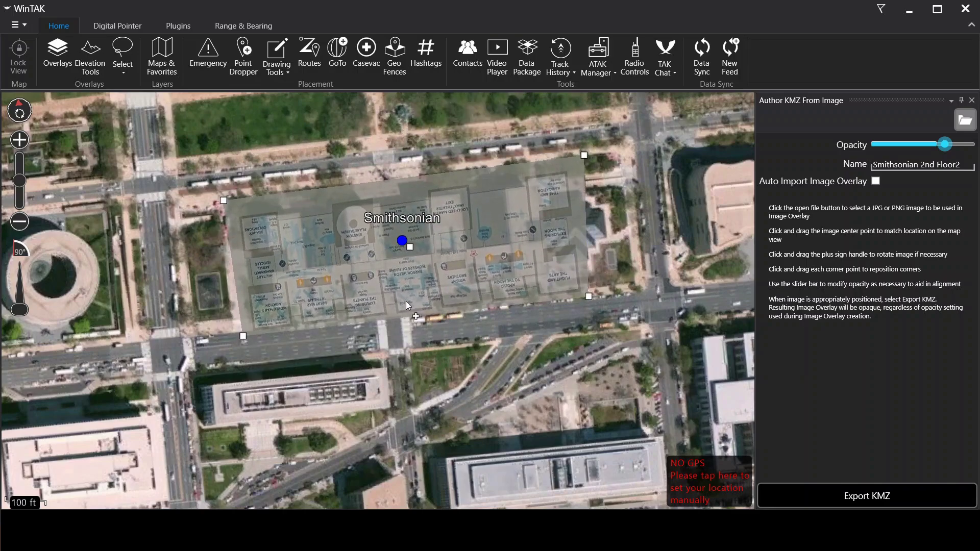
# - Drag the floor plan's four corners onto the matching corners of the museum building
pyautogui.scroll(2, 316, 235)
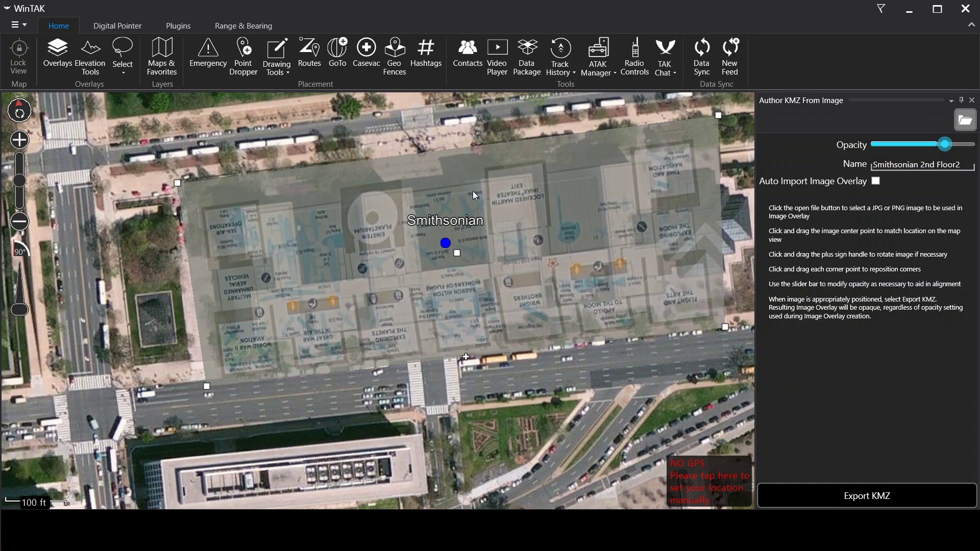
pyautogui.moveTo(434, 125); pyautogui.dragTo(376, 145)
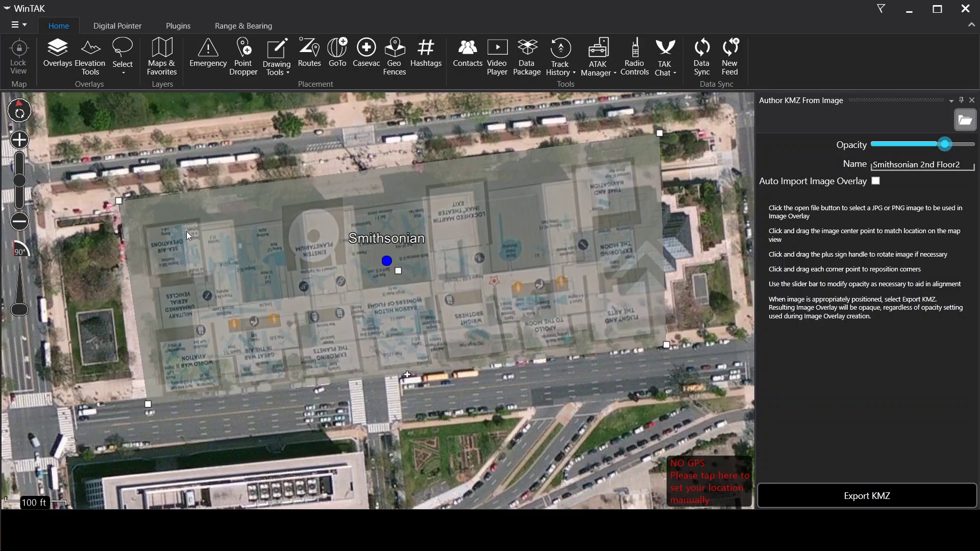
pyautogui.moveTo(119, 200); pyautogui.dragTo(164, 201)
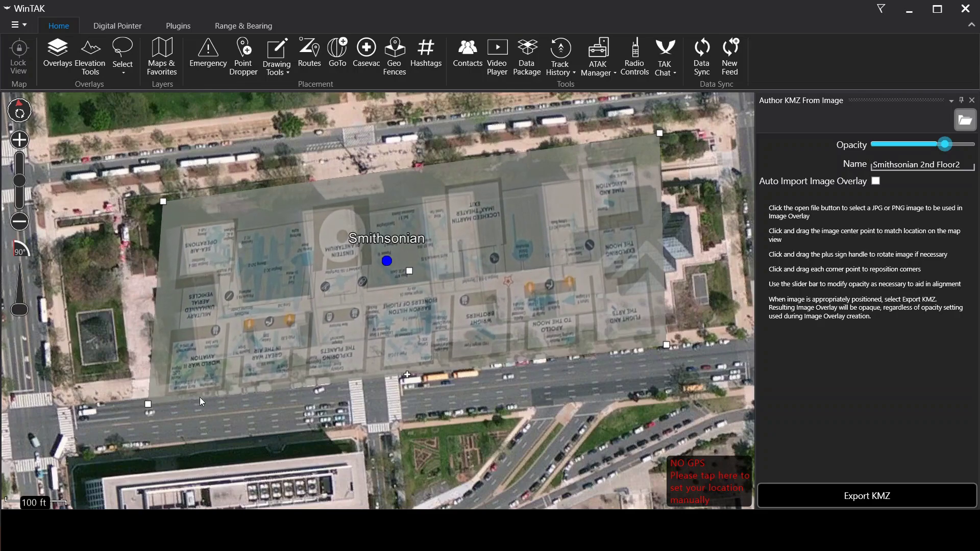
pyautogui.moveTo(149, 402); pyautogui.dragTo(181, 368)
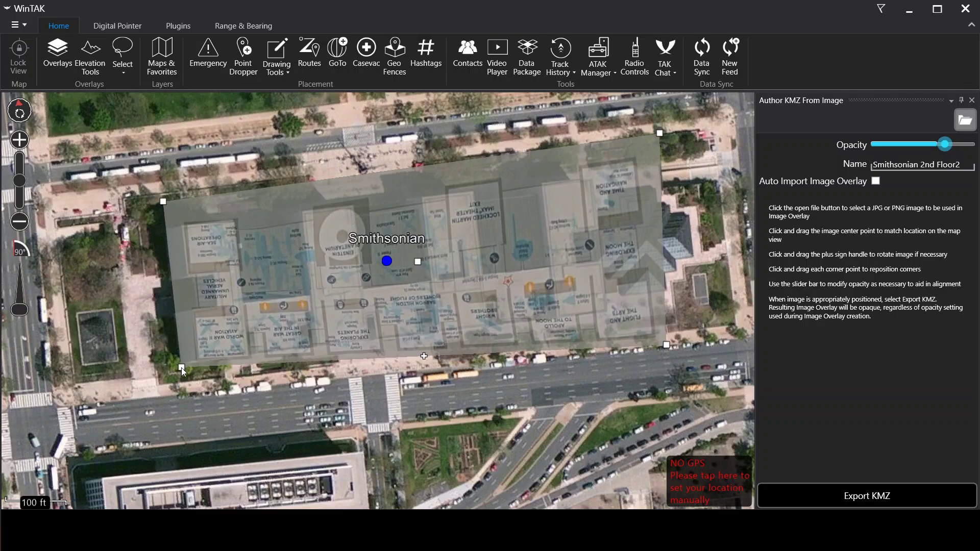
pyautogui.moveTo(667, 346); pyautogui.dragTo(615, 320)
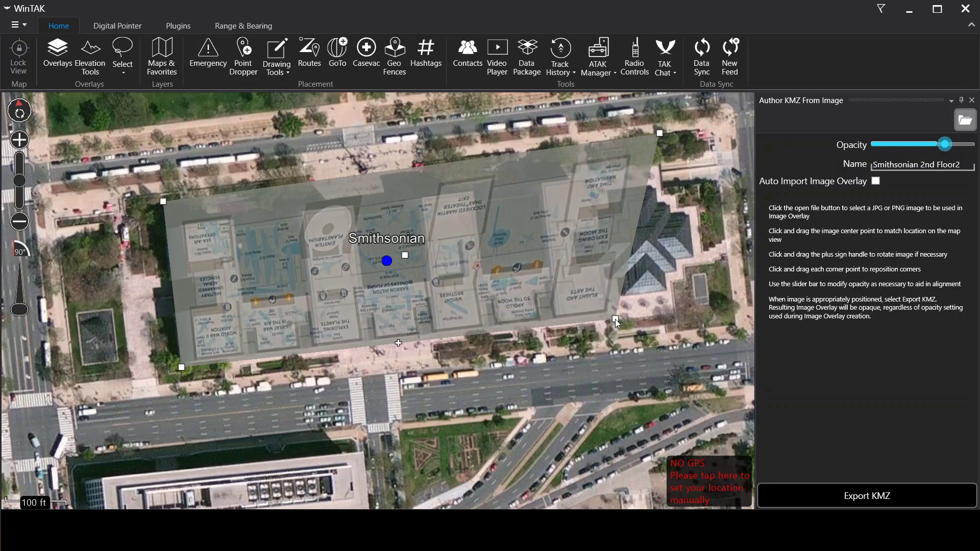
pyautogui.moveTo(660, 133); pyautogui.dragTo(615, 162)
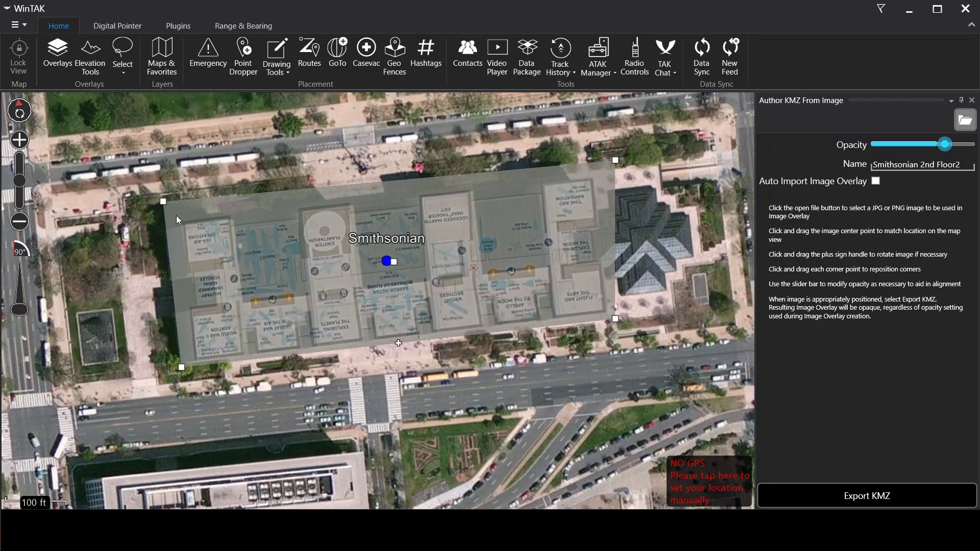
# - Fine-tune each corner so the floor plan sits squarely on the building footprint
pyautogui.moveTo(164, 199); pyautogui.dragTo(163, 205)
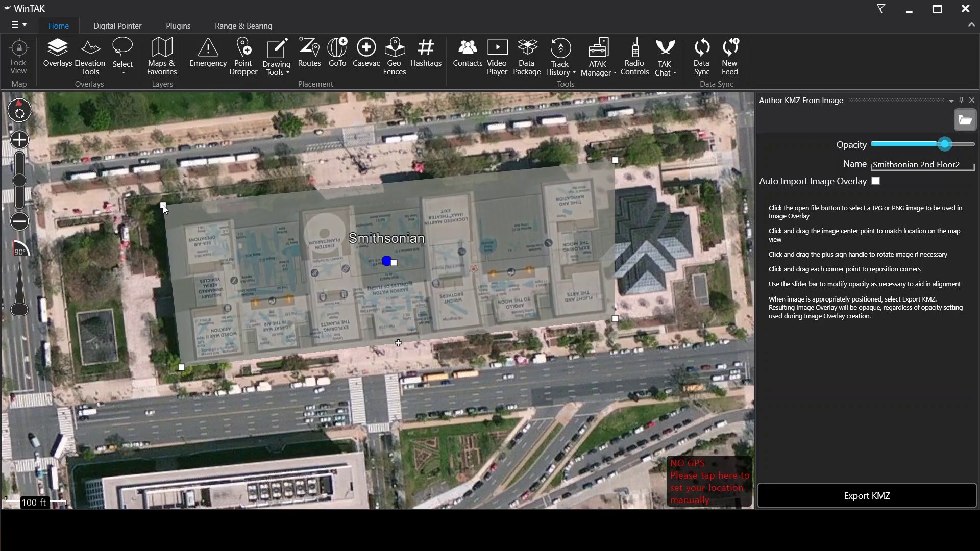
pyautogui.moveTo(180, 366); pyautogui.dragTo(182, 366)
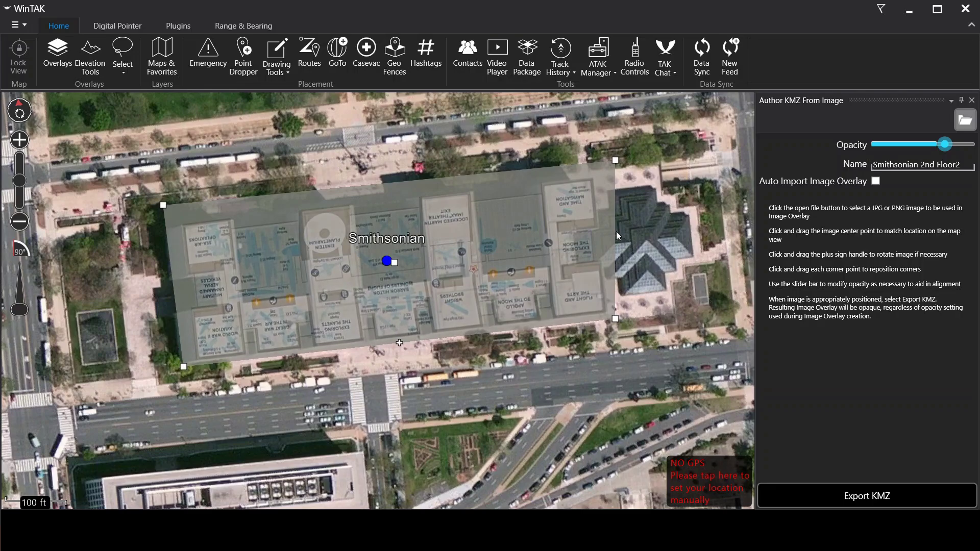
pyautogui.moveTo(612, 162); pyautogui.dragTo(614, 163)
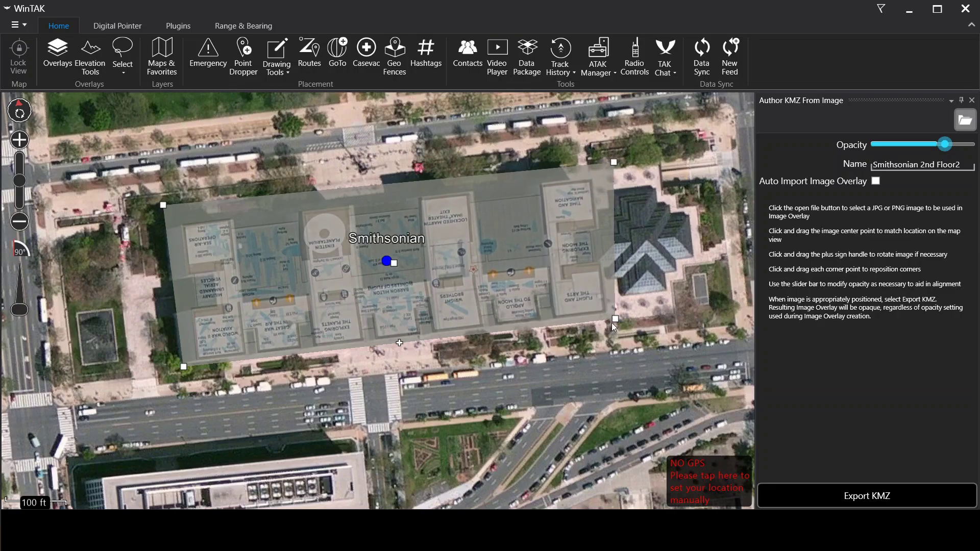
pyautogui.moveTo(615, 320); pyautogui.dragTo(617, 318)
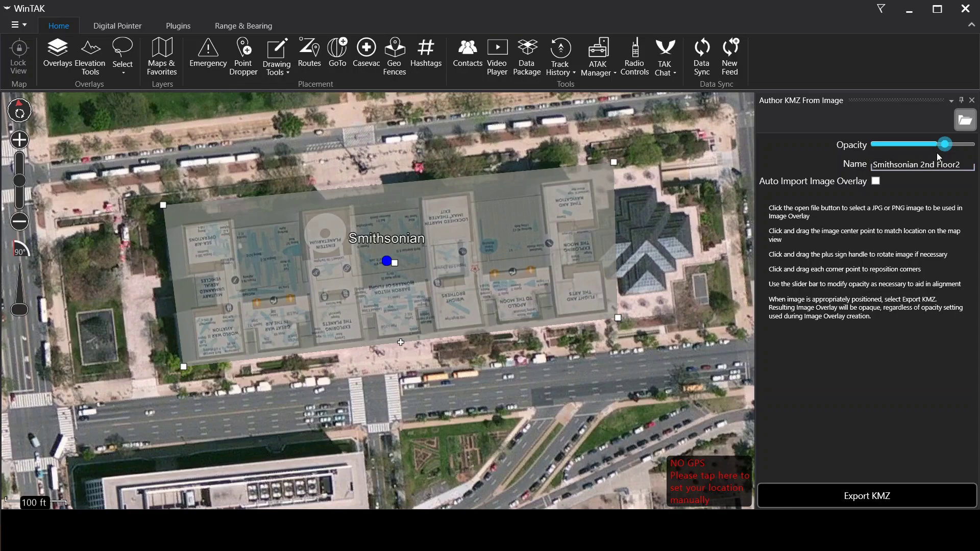
# - Adjust the floor plan's opacity near the slider's right end so the roof still shows through
pyautogui.moveTo(938, 146)
pyautogui.mouseDown()
pyautogui.moveTo(891, 147)
pyautogui.moveTo(947, 145)
pyautogui.mouseUp()
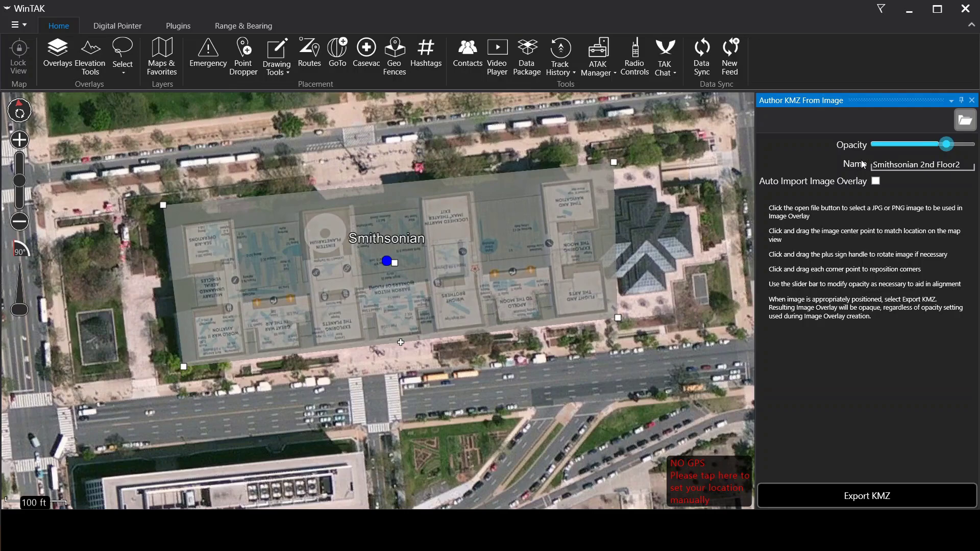
pyautogui.moveTo(949, 148)
pyautogui.mouseDown()
pyautogui.moveTo(908, 148)
pyautogui.moveTo(950, 148)
pyautogui.mouseUp()
# - Export the aligned floor plan as Smithsonian 2nd Floor2.kmz and close the Author KMZ tool
pyautogui.click(864, 497)
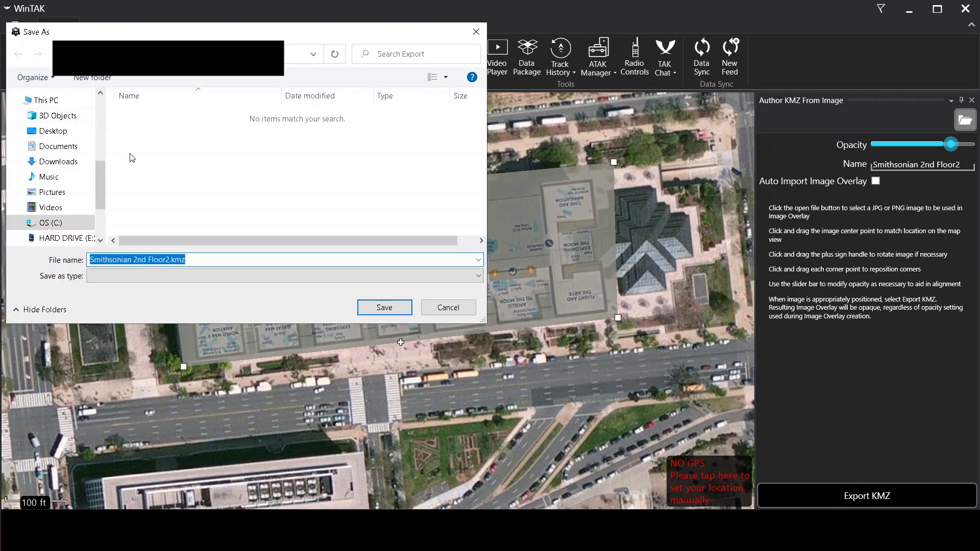
pyautogui.click(451, 312)
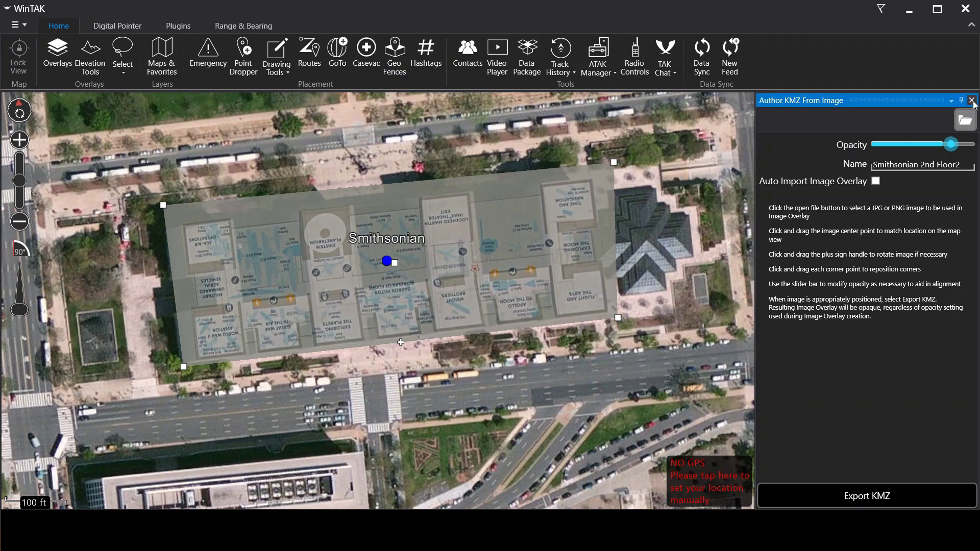
pyautogui.click(972, 101)
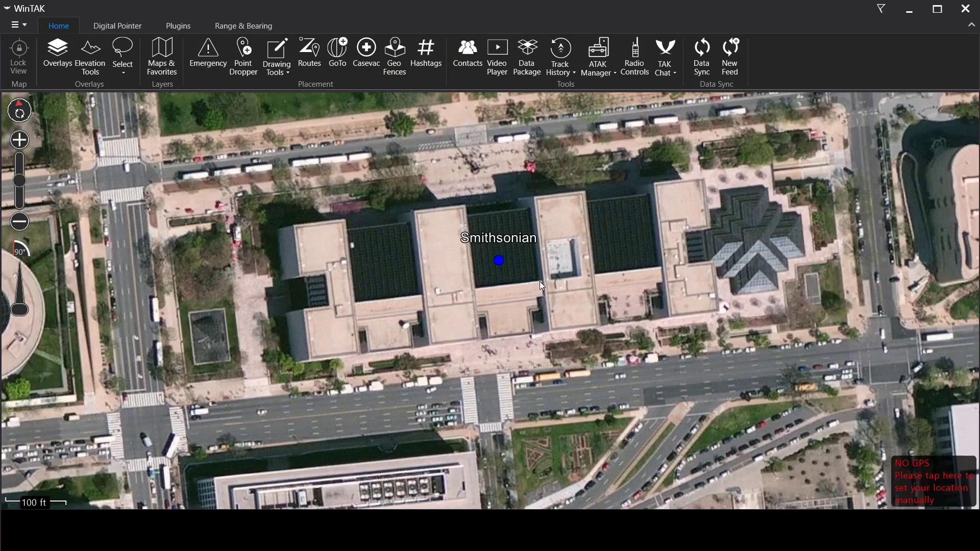
# - Re-centre the map on the museum and bring up the main menu's import options
pyautogui.scroll(-2, 529, 295)
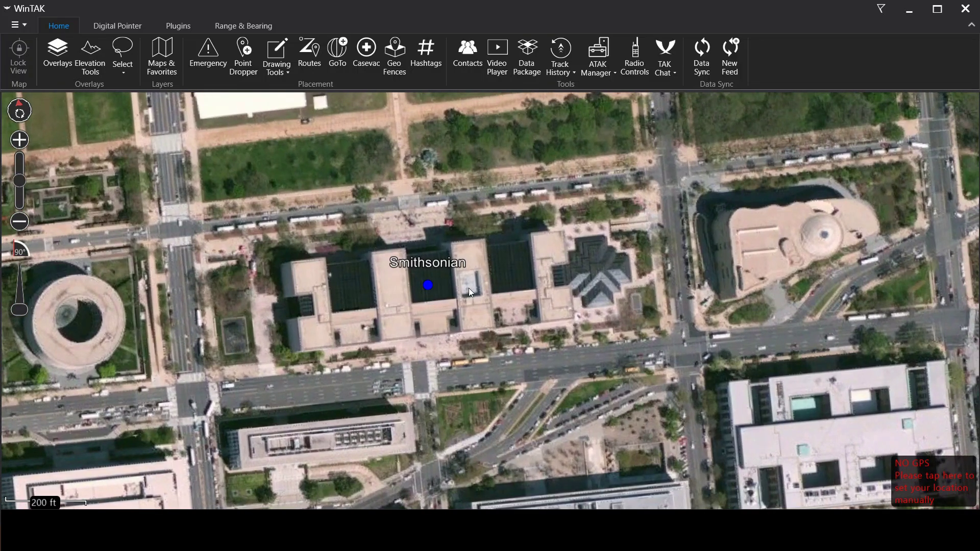
pyautogui.scroll(2, 473, 281)
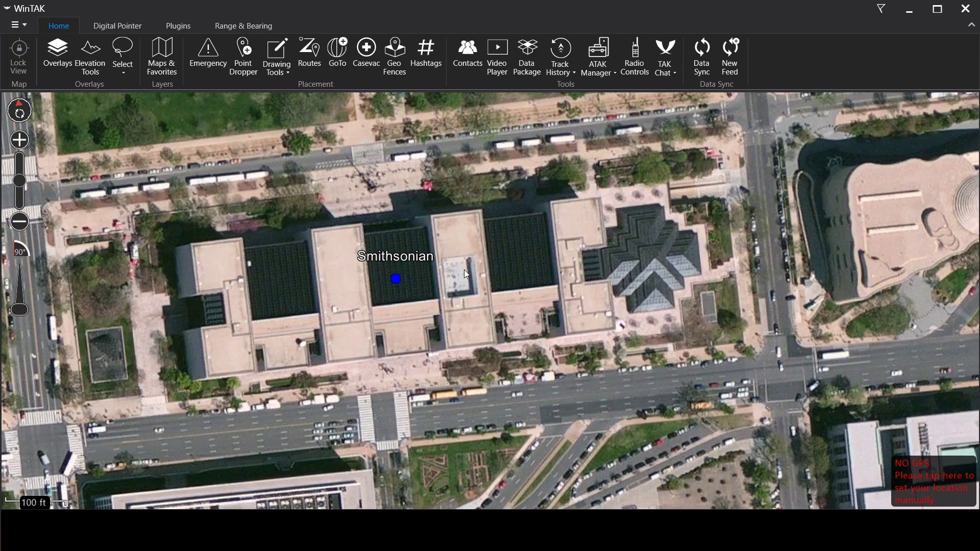
pyautogui.moveTo(468, 273); pyautogui.dragTo(492, 280)
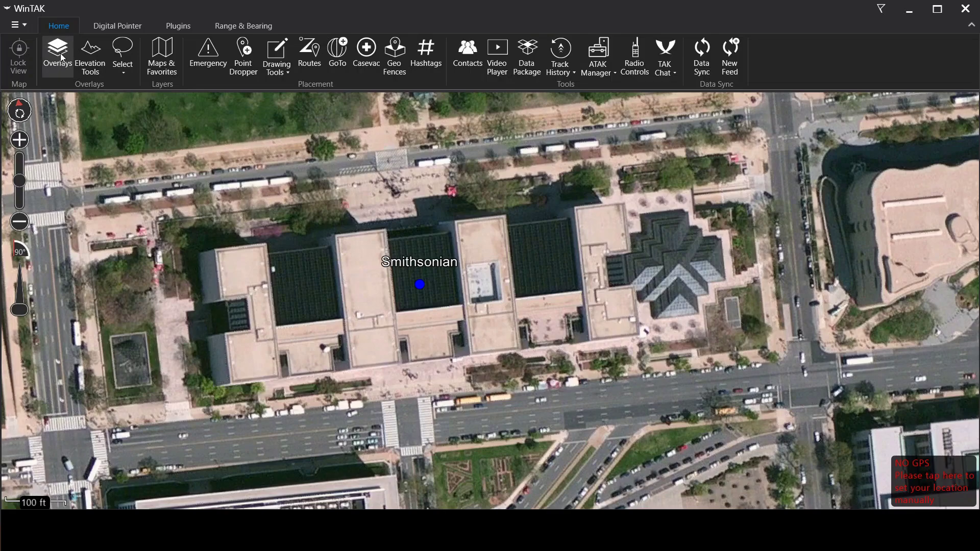
pyautogui.click(17, 24)
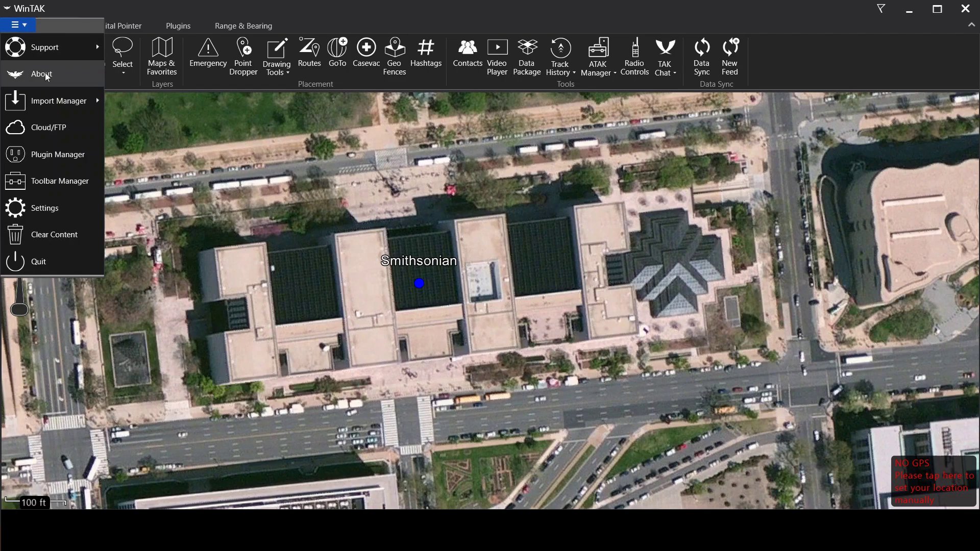
# - Import Smithsonian 2nd Floor2.kmz through Import Files as a KMZ File
pyautogui.moveTo(66, 109)
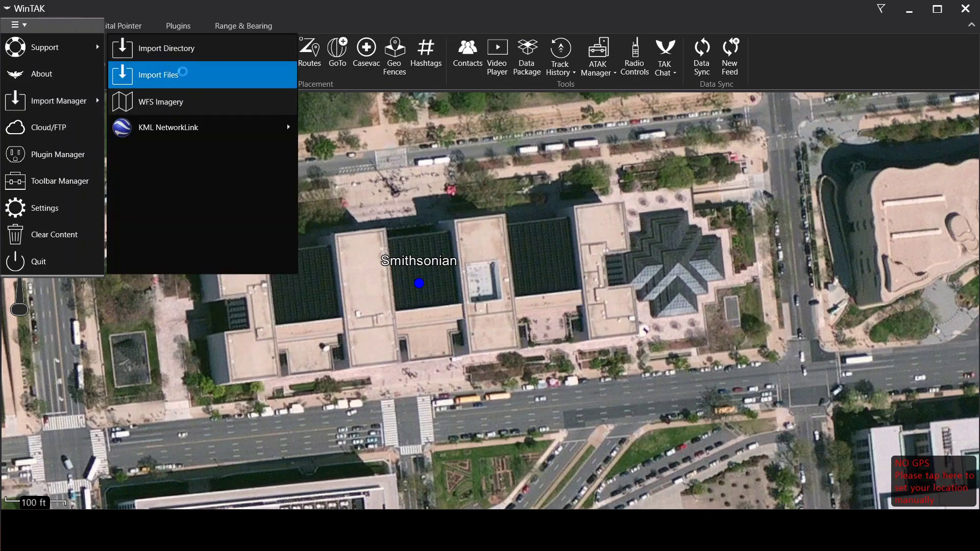
pyautogui.click(181, 77)
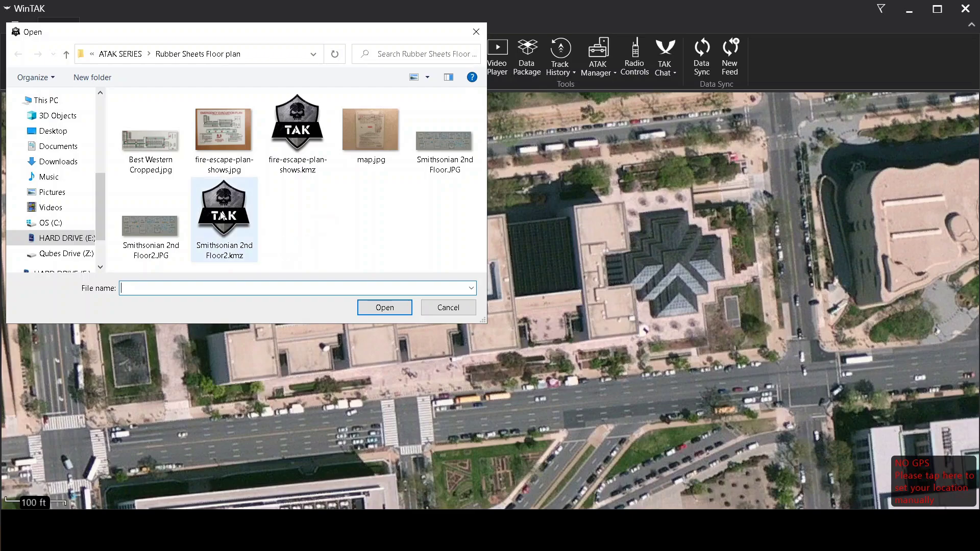
pyautogui.click(210, 222)
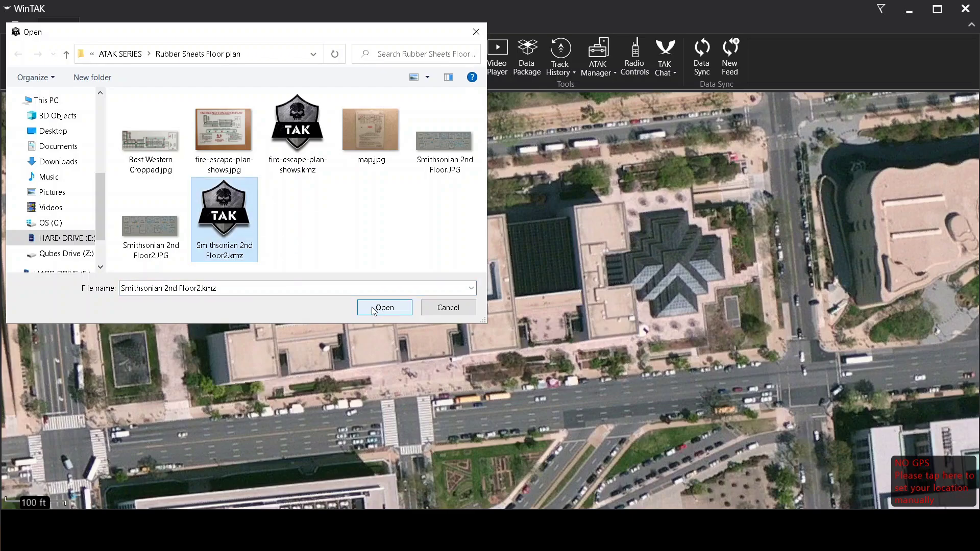
pyautogui.click(373, 308)
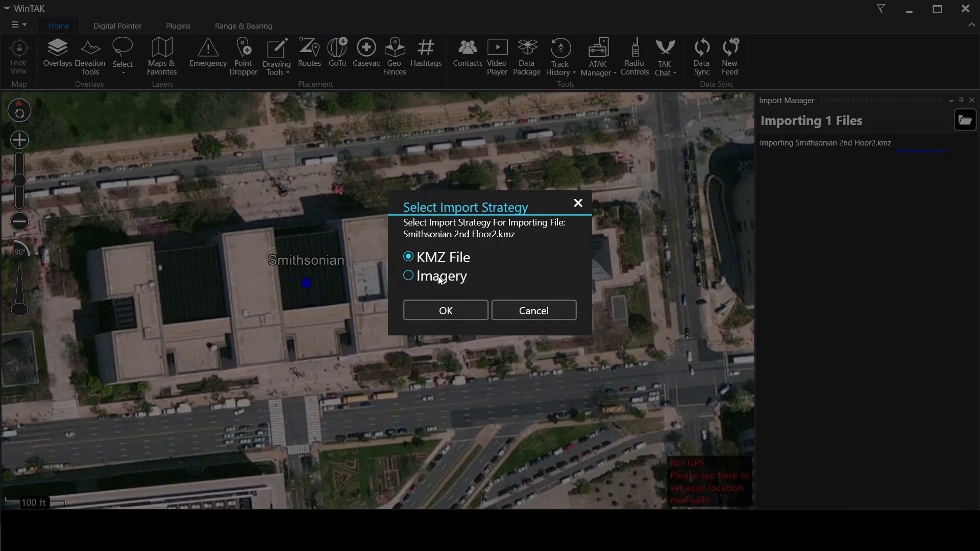
pyautogui.click(444, 310)
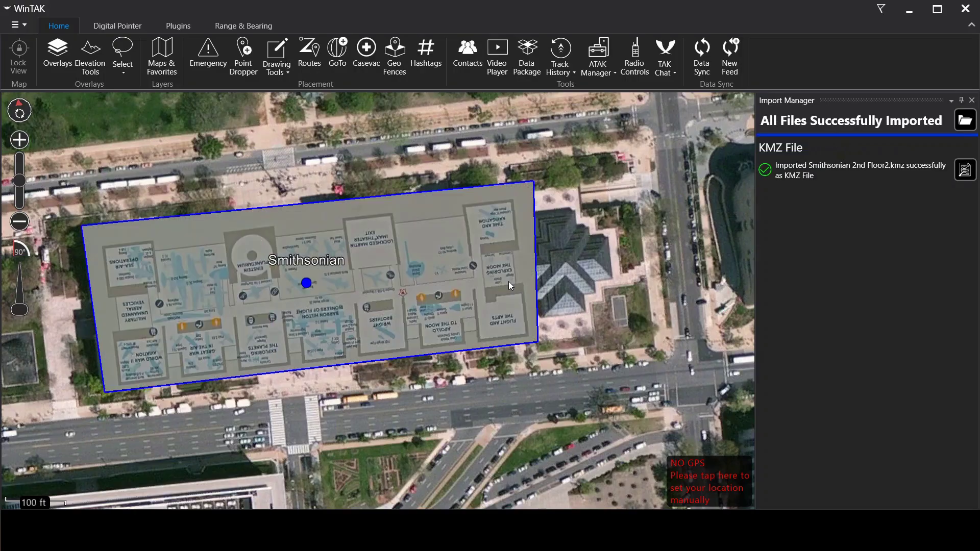
# - Close the import results panel and frame the floor plan over the museum
pyautogui.moveTo(392, 382); pyautogui.dragTo(458, 375)
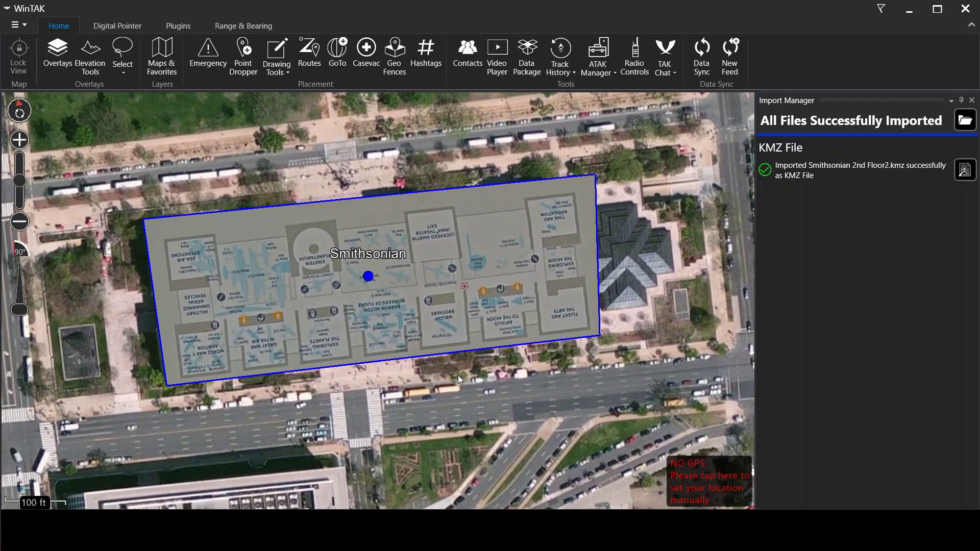
pyautogui.click(971, 100)
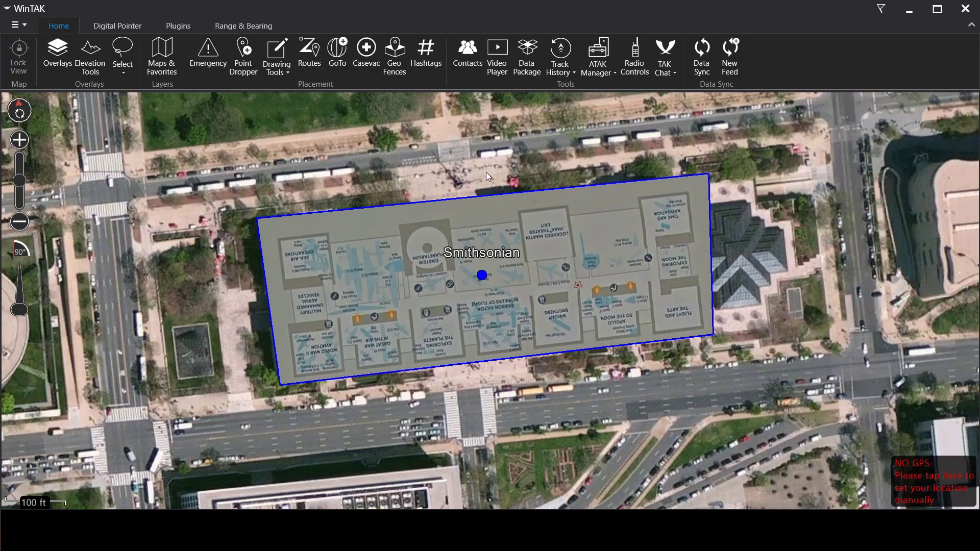
pyautogui.moveTo(498, 254); pyautogui.dragTo(423, 253)
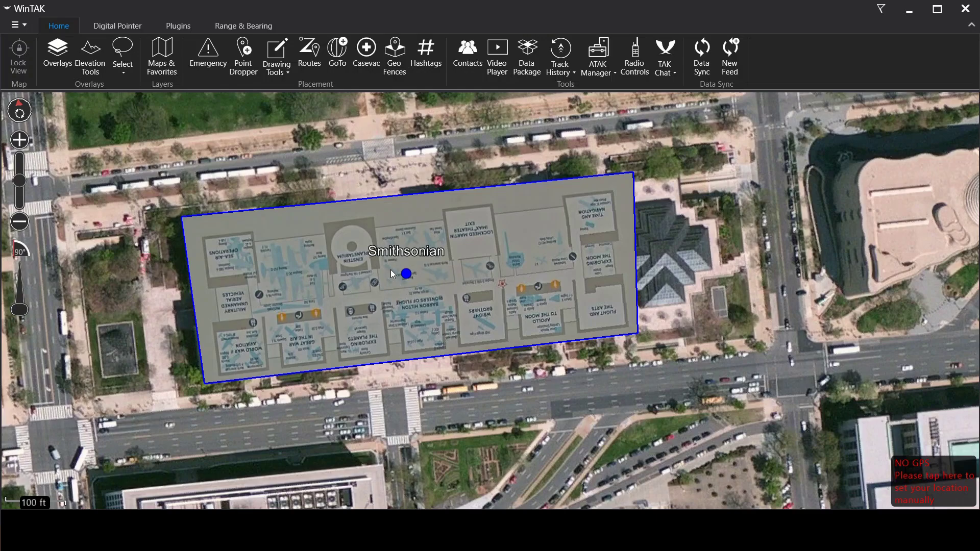
# - Lower the Smithsonian image overlay's transparency slider so the museum roof shows through
pyautogui.click(56, 63)
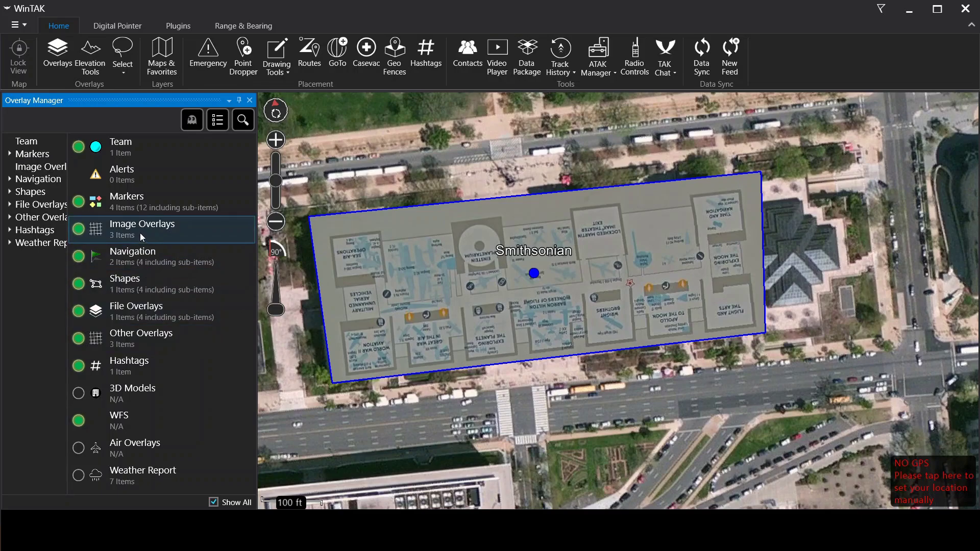
pyautogui.click(41, 170)
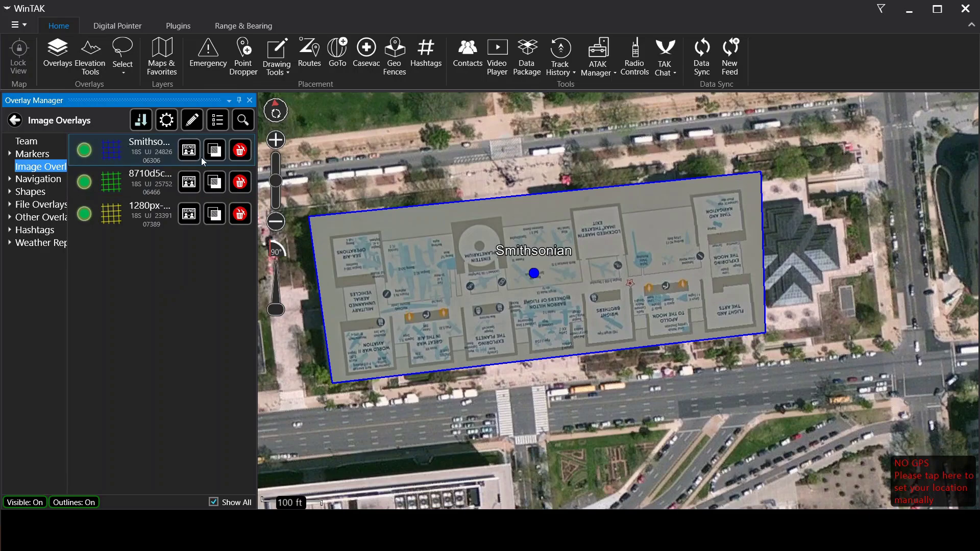
pyautogui.click(214, 154)
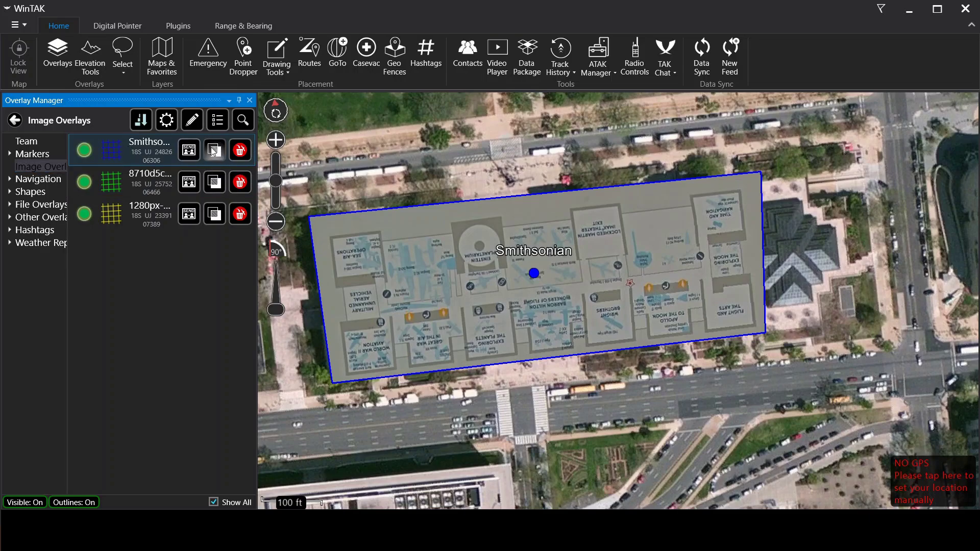
pyautogui.moveTo(280, 171)
pyautogui.mouseDown()
pyautogui.moveTo(252, 171)
pyautogui.moveTo(304, 173)
pyautogui.moveTo(217, 175)
pyautogui.moveTo(263, 174)
pyautogui.mouseUp()
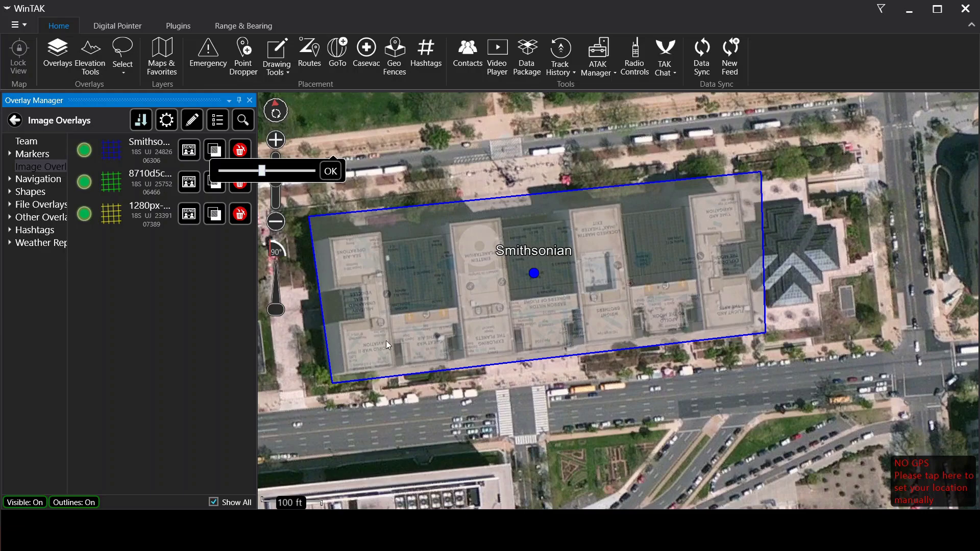
# - Raise the Smithsonian overlay's opacity slightly so the floor plan is more clearly visible
pyautogui.click(331, 172)
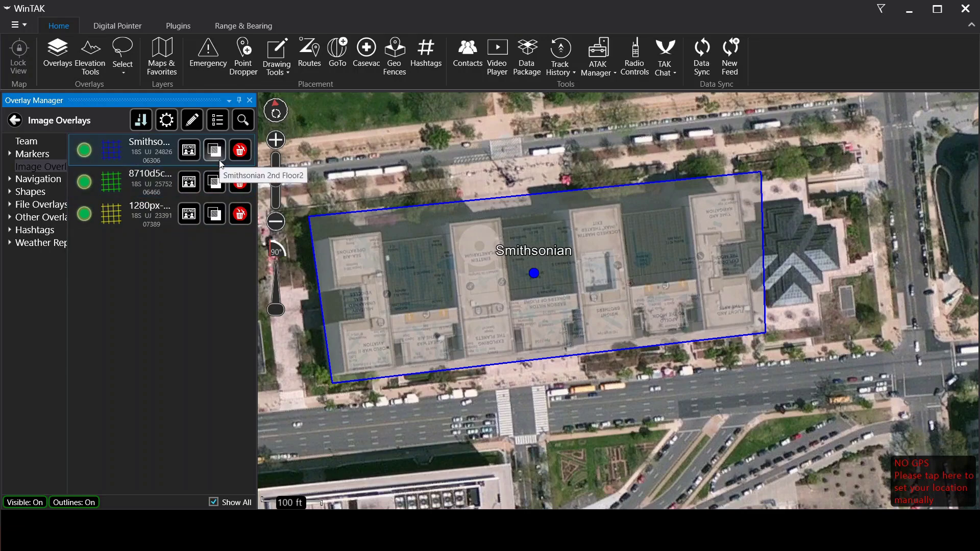
pyautogui.click(220, 187)
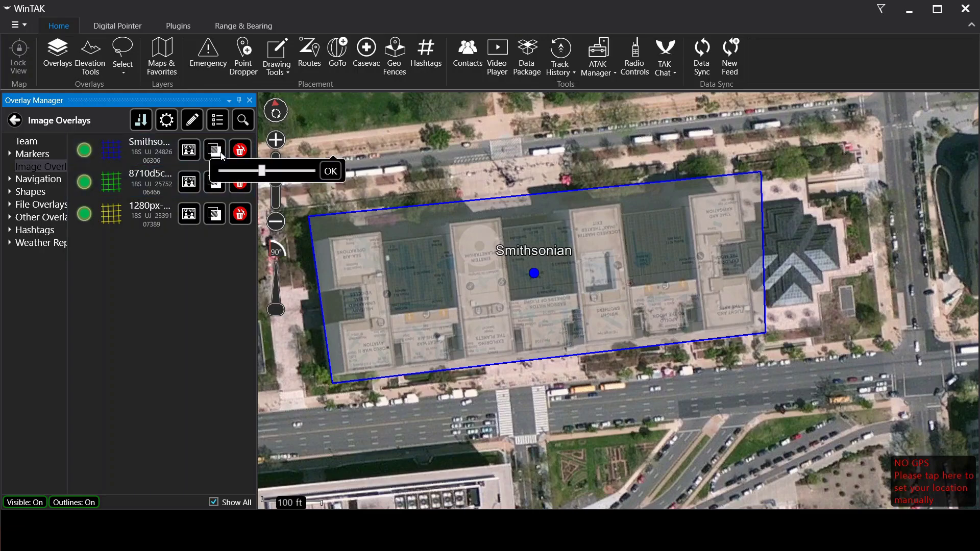
pyautogui.click(266, 172)
pyautogui.moveTo(266, 172)
pyautogui.mouseDown()
pyautogui.moveTo(285, 171)
pyautogui.moveTo(240, 171)
pyautogui.moveTo(277, 170)
pyautogui.mouseUp()
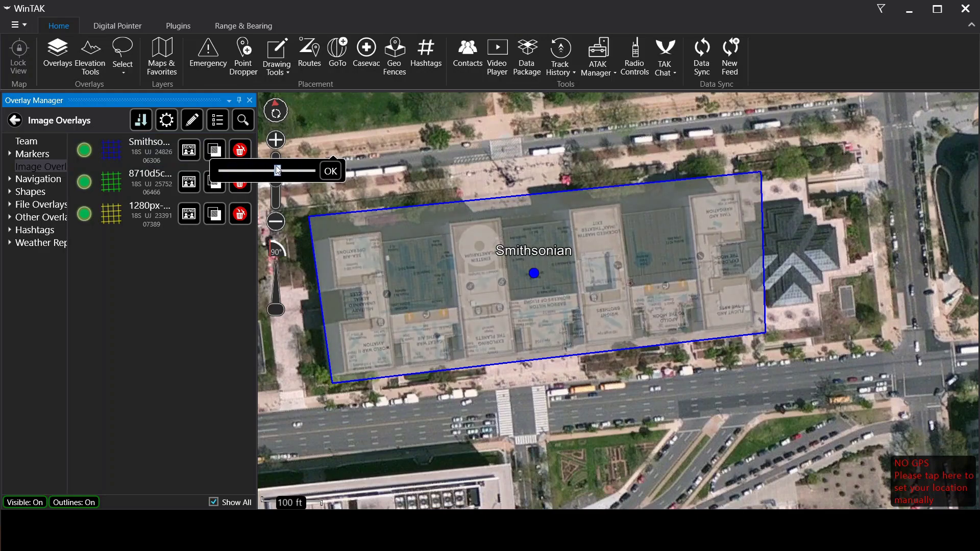
pyautogui.click(330, 171)
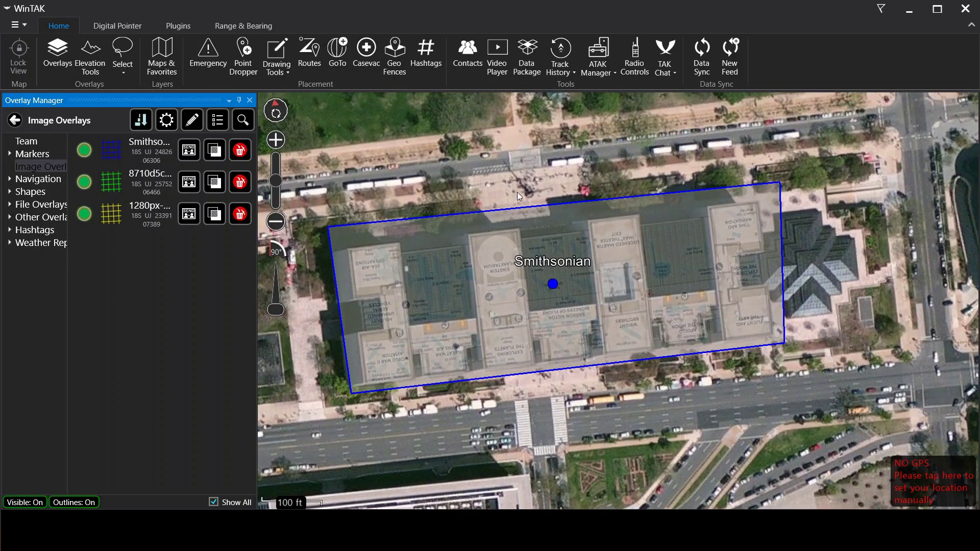
# - Check the overlay's alignment around the Smithsonian, then close the Overlay Manager panel
pyautogui.moveTo(518, 197); pyautogui.dragTo(540, 190)
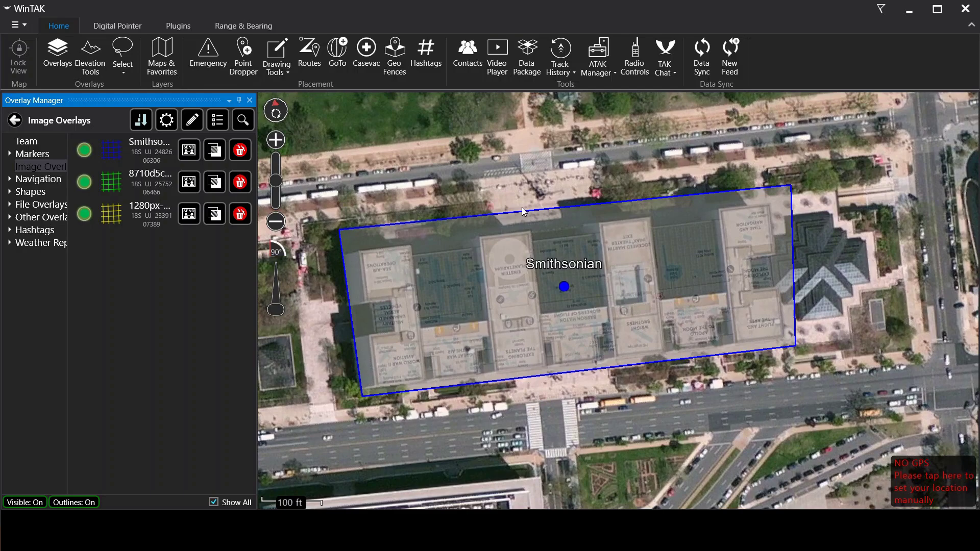
pyautogui.moveTo(507, 183); pyautogui.dragTo(498, 182)
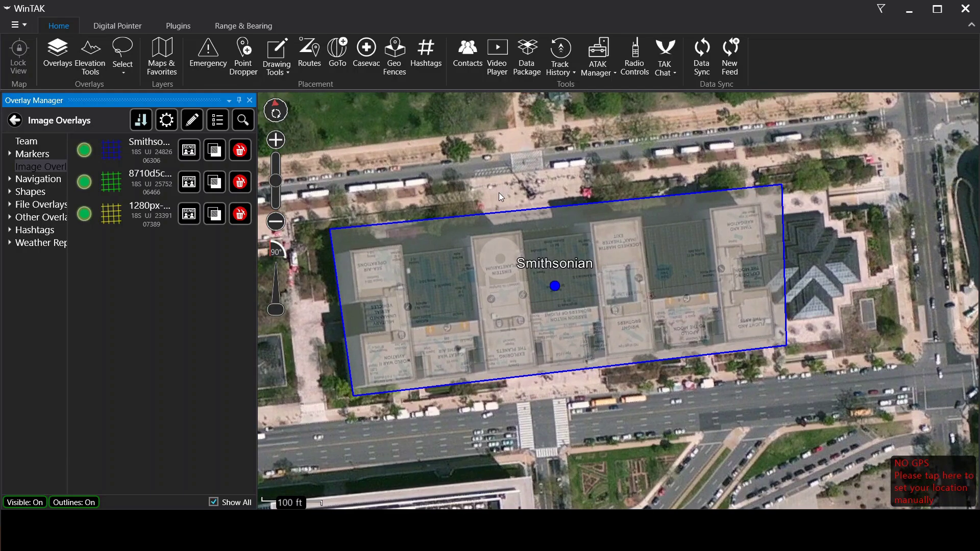
pyautogui.moveTo(501, 185); pyautogui.dragTo(510, 193)
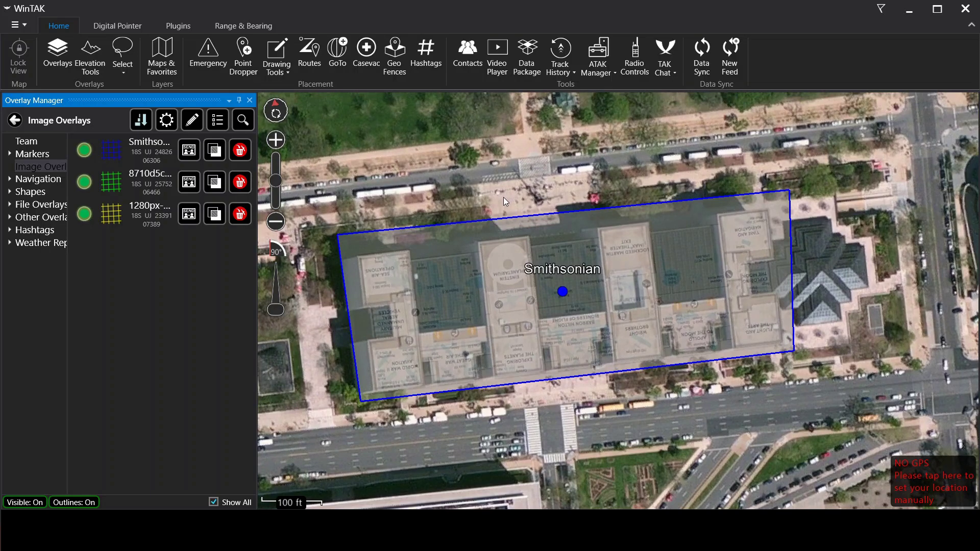
pyautogui.moveTo(504, 195); pyautogui.dragTo(503, 189)
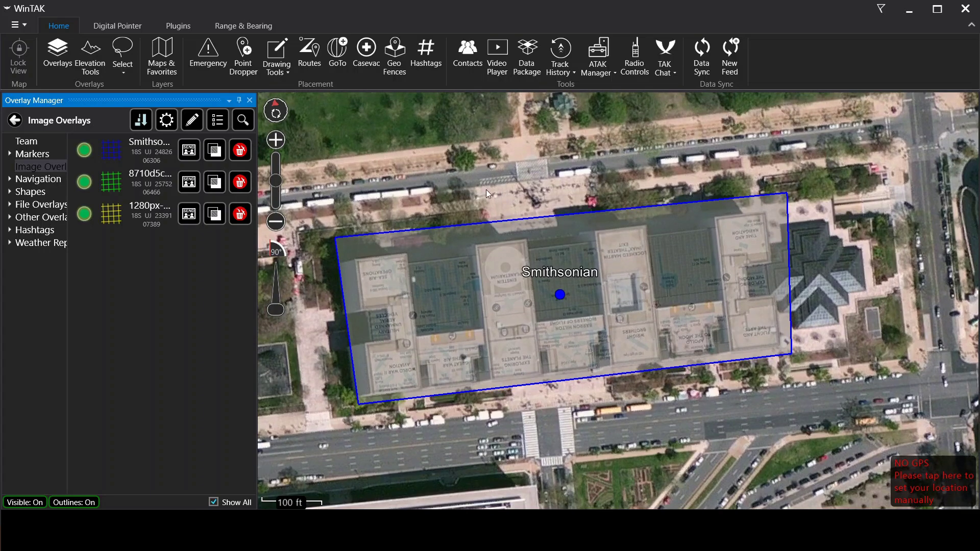
pyautogui.click(250, 100)
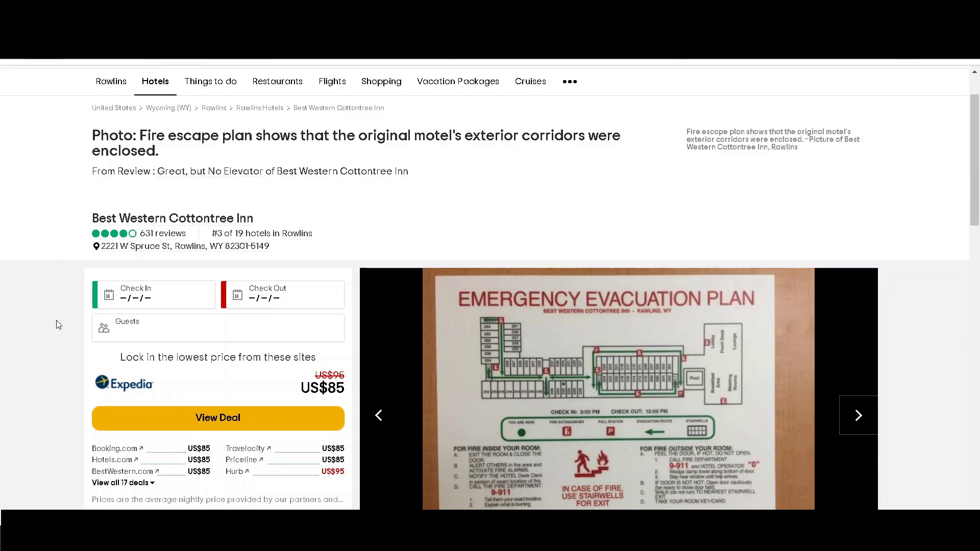
# - Scroll the Tripadvisor page to view the hotel's evacuation plan photo and photo carousel
pyautogui.scroll(-1, 56, 324)
pyautogui.scroll(1, 56, 325)
pyautogui.scroll(-2, 55, 326)
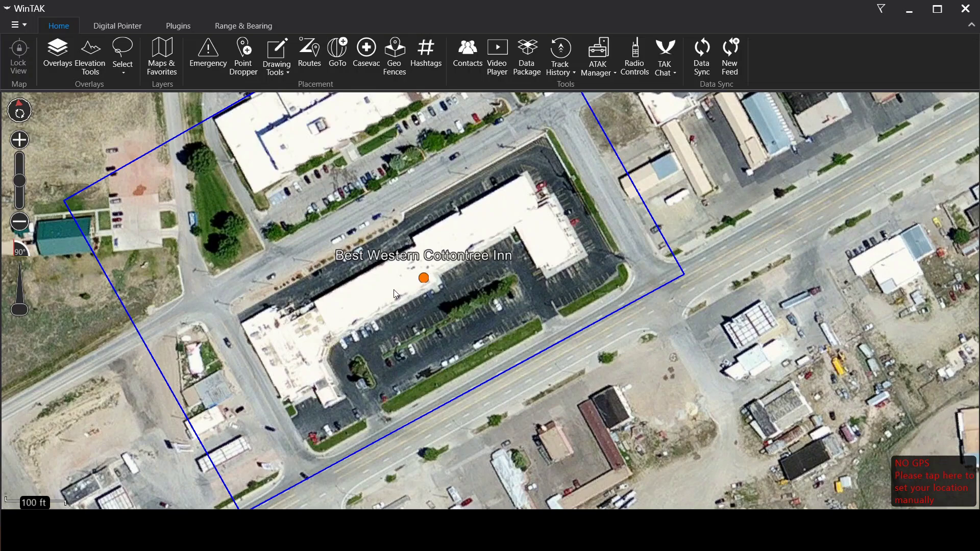
# - Start Create KMZ from Image under Image Overlays and bring up its image file picker
pyautogui.scroll(1, 432, 278)
pyautogui.scroll(-1, 431, 275)
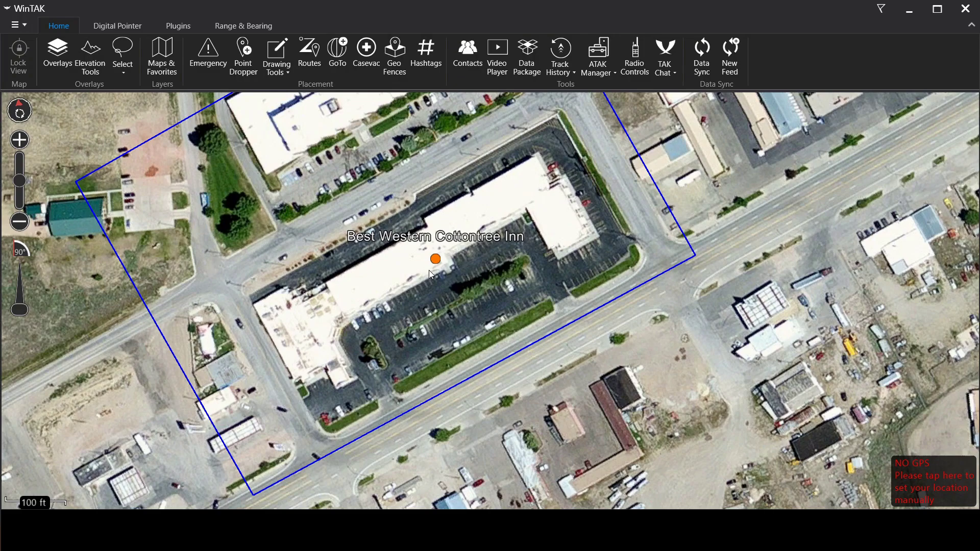
pyautogui.scroll(1, 431, 275)
pyautogui.scroll(-1, 402, 286)
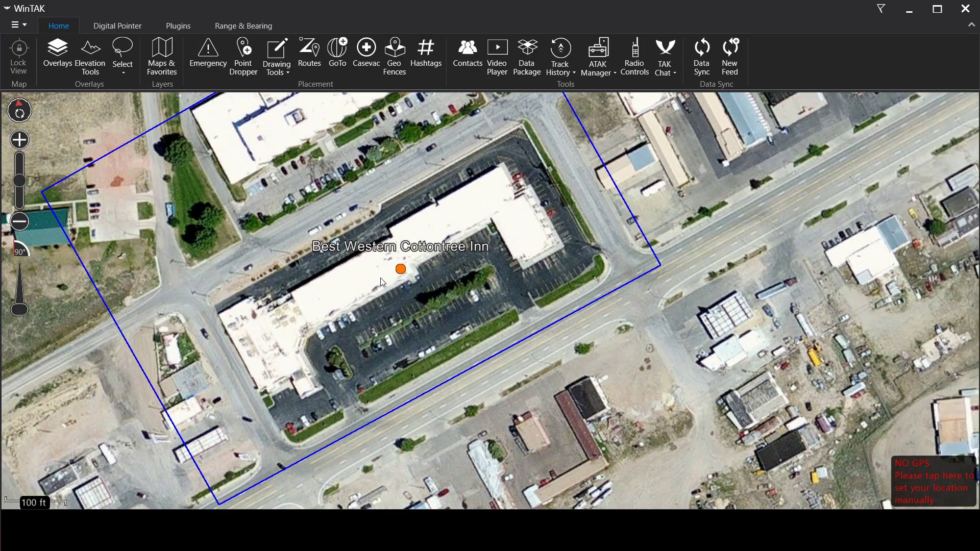
pyautogui.scroll(1, 380, 277)
pyautogui.scroll(-1, 416, 291)
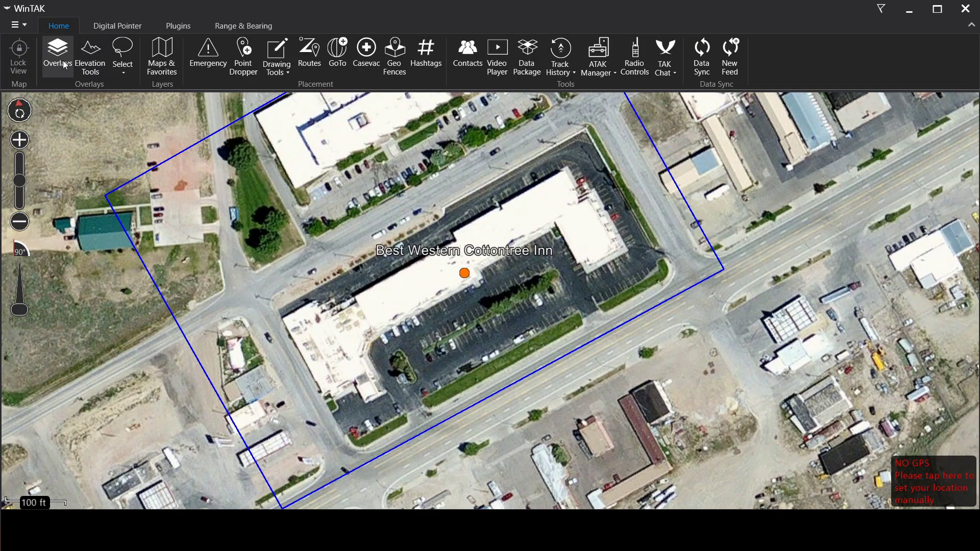
pyautogui.click(65, 65)
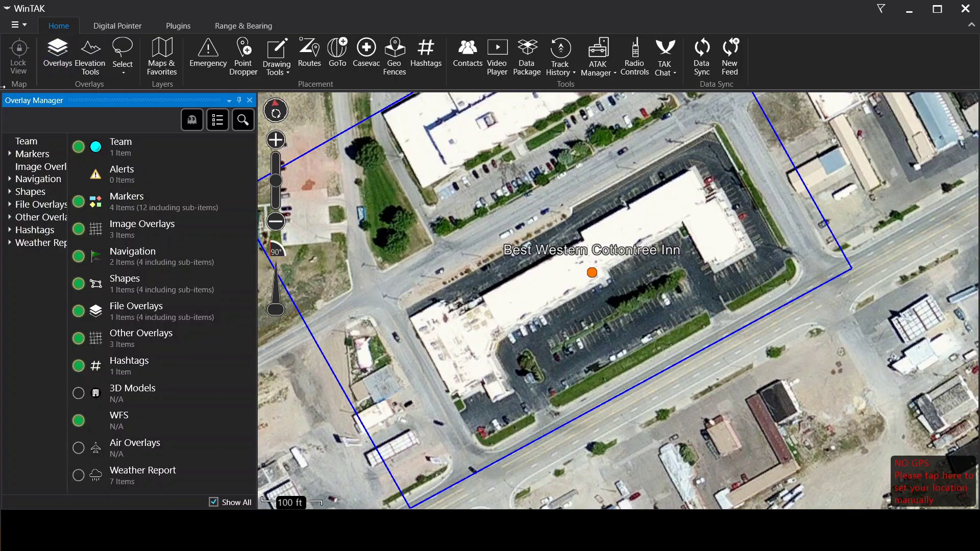
pyautogui.click(35, 171)
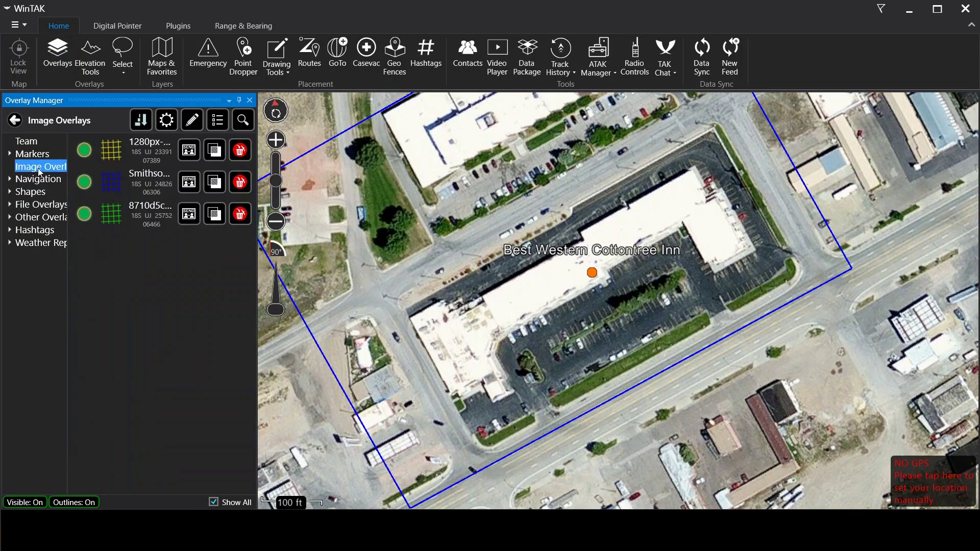
pyautogui.click(192, 122)
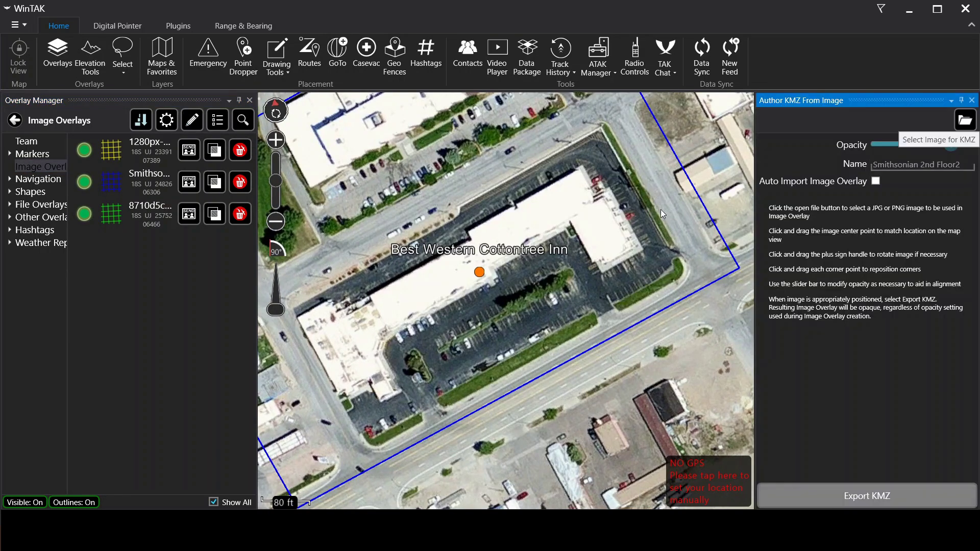
pyautogui.click(965, 120)
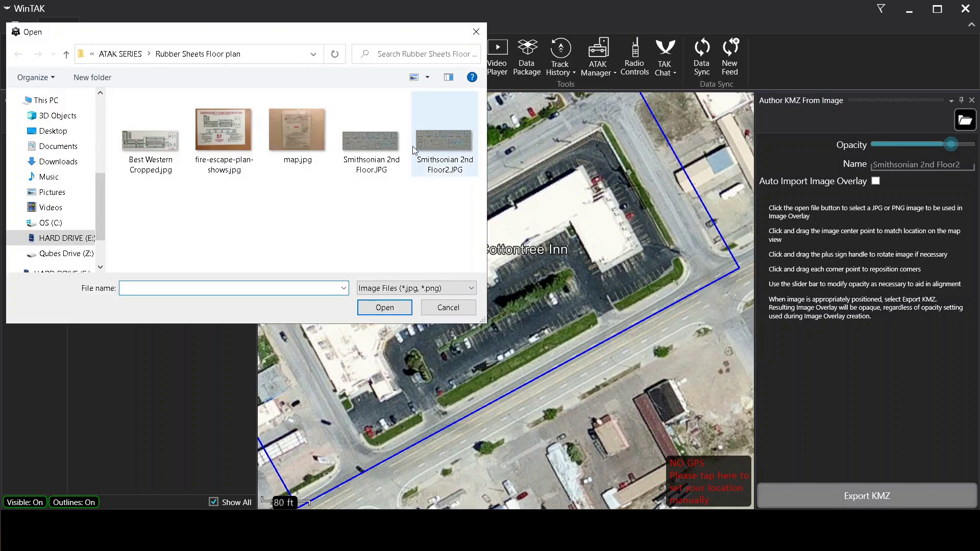
# - Load Best Western Cropped.jpg as the overlay image and close the Overlay Manager
pyautogui.click(150, 135)
pyautogui.click(384, 308)
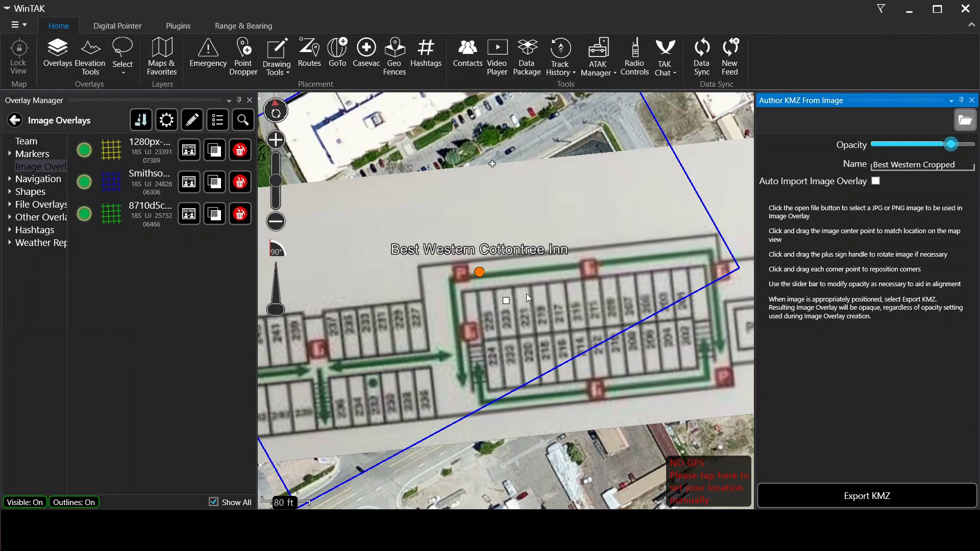
pyautogui.click(250, 100)
pyautogui.scroll(-2, 477, 182)
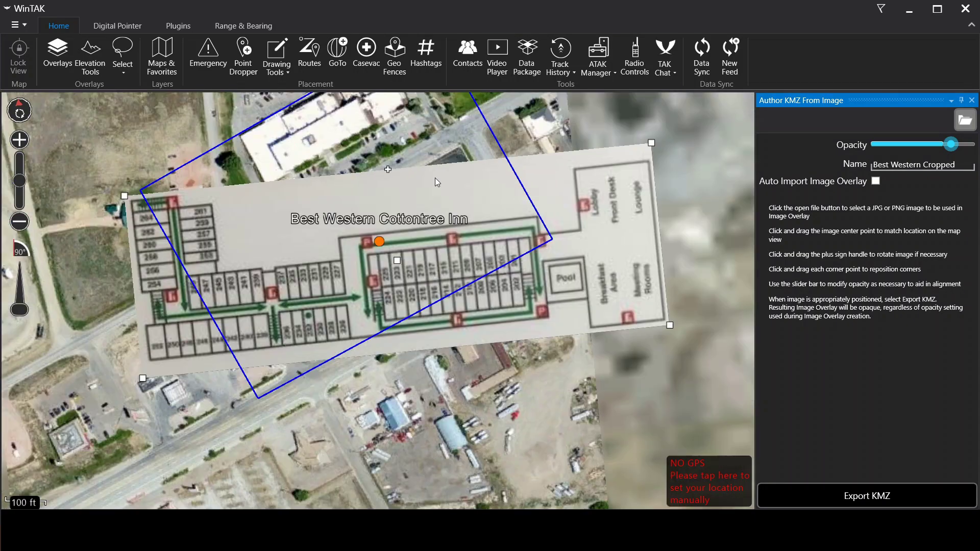
# - Shrink the floor plan's corners onto the hotel, move it over, and rotate it to match
pyautogui.moveTo(645, 144); pyautogui.dragTo(464, 171)
pyautogui.moveTo(666, 329); pyautogui.dragTo(475, 265)
pyautogui.moveTo(117, 199); pyautogui.dragTo(203, 219)
pyautogui.moveTo(137, 378); pyautogui.dragTo(222, 318)
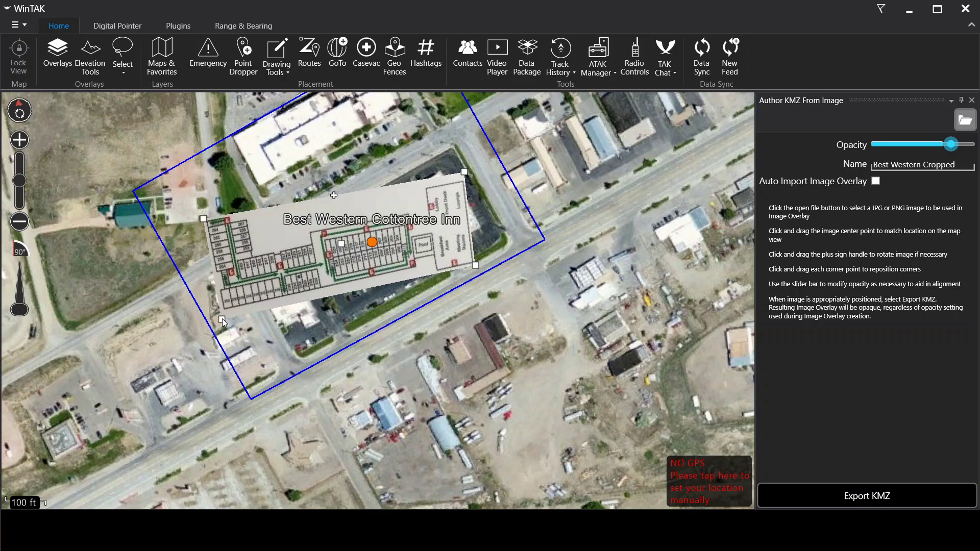
pyautogui.moveTo(479, 267); pyautogui.dragTo(430, 258)
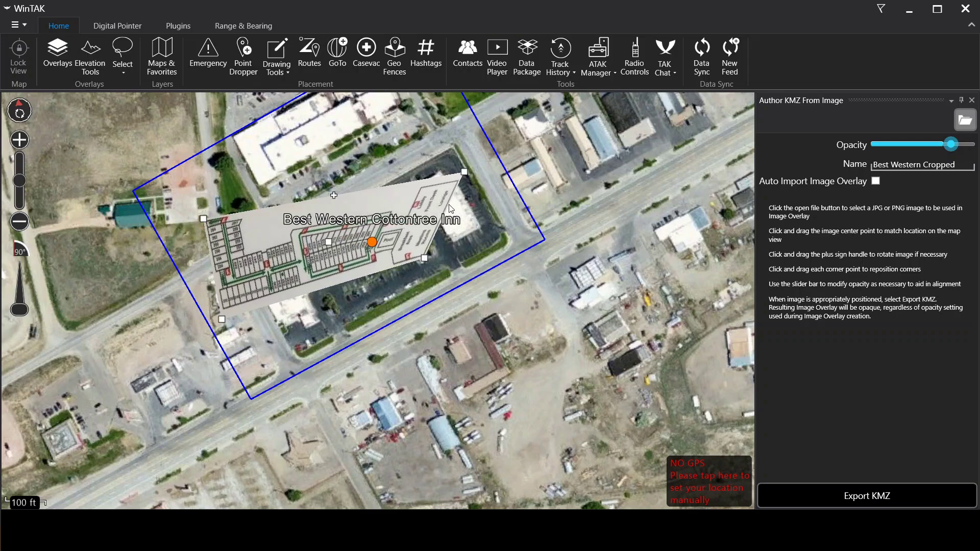
pyautogui.moveTo(462, 172); pyautogui.dragTo(420, 184)
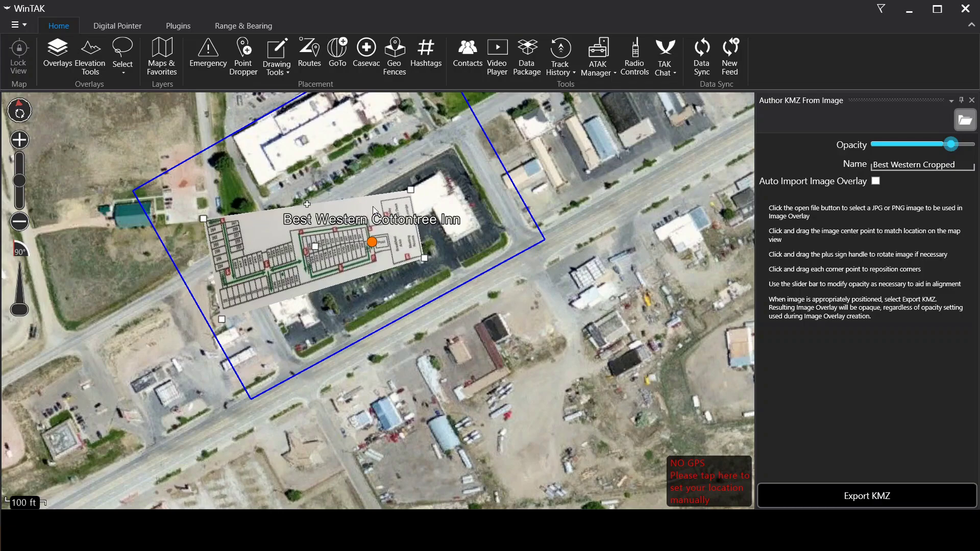
pyautogui.moveTo(205, 220); pyautogui.dragTo(231, 229)
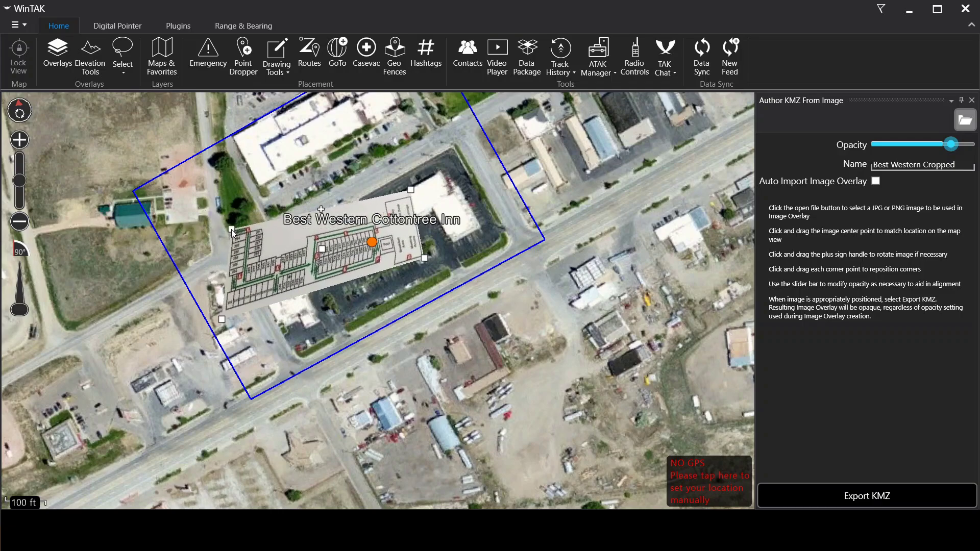
pyautogui.moveTo(223, 321); pyautogui.dragTo(243, 302)
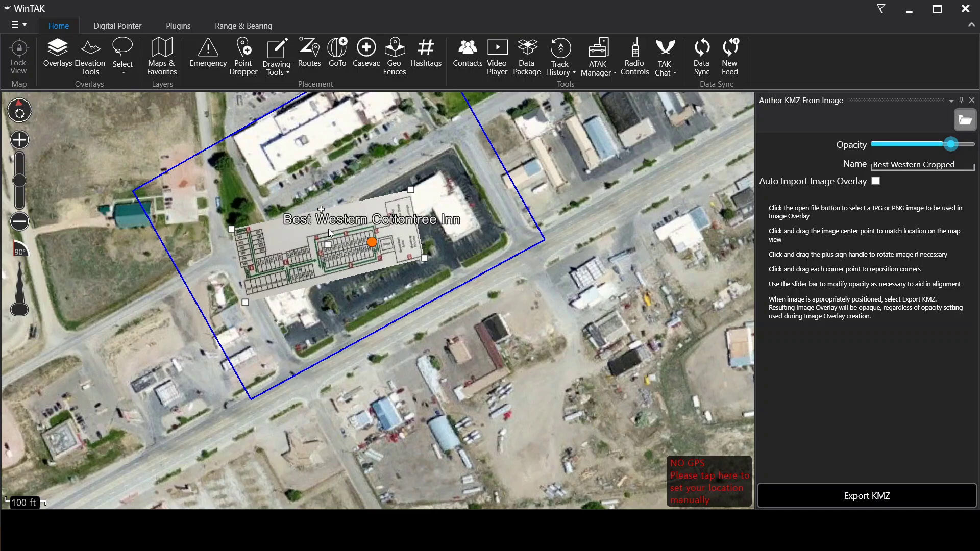
pyautogui.moveTo(330, 249); pyautogui.dragTo(358, 252)
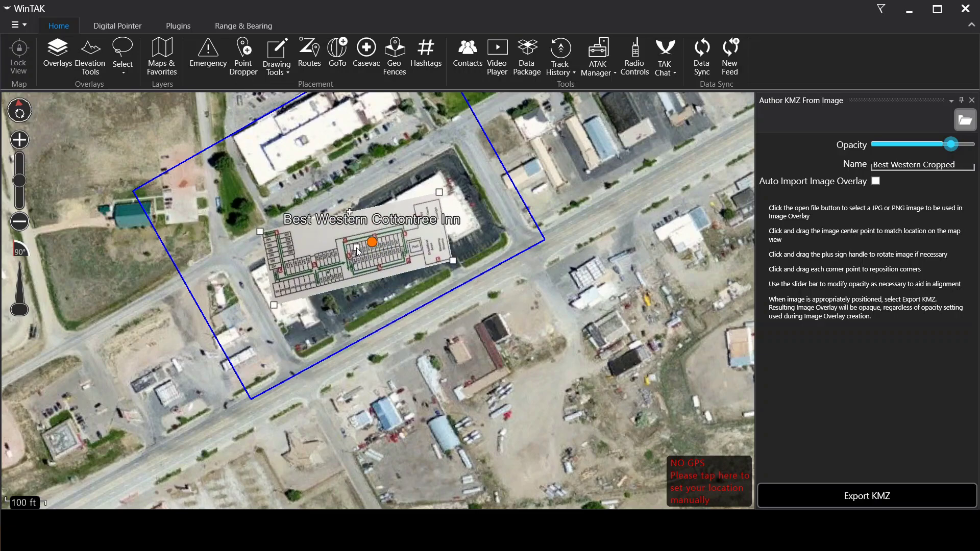
pyautogui.moveTo(350, 211); pyautogui.dragTo(380, 310)
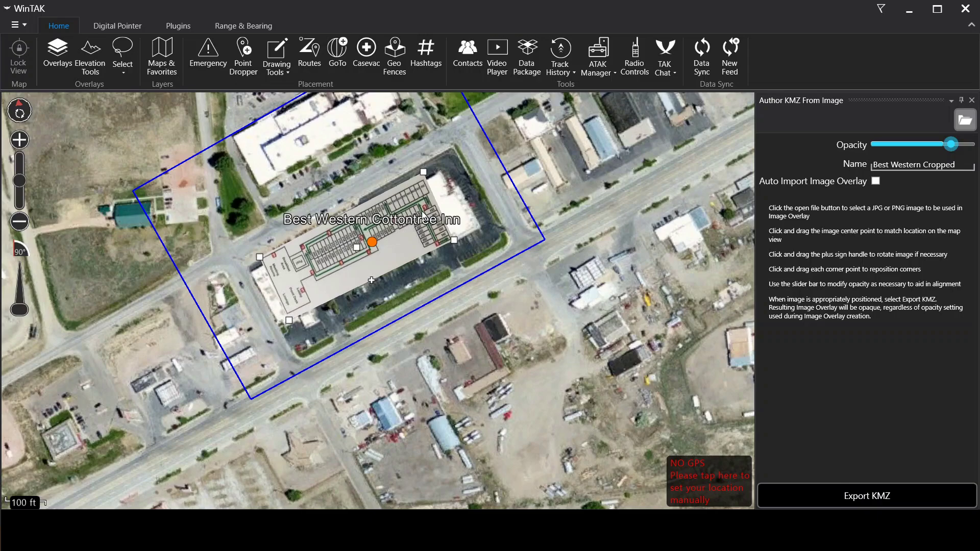
# - Lower the overlay's opacity and fit its top-left and bottom-left corners to the building edges
pyautogui.moveTo(948, 146); pyautogui.dragTo(919, 150)
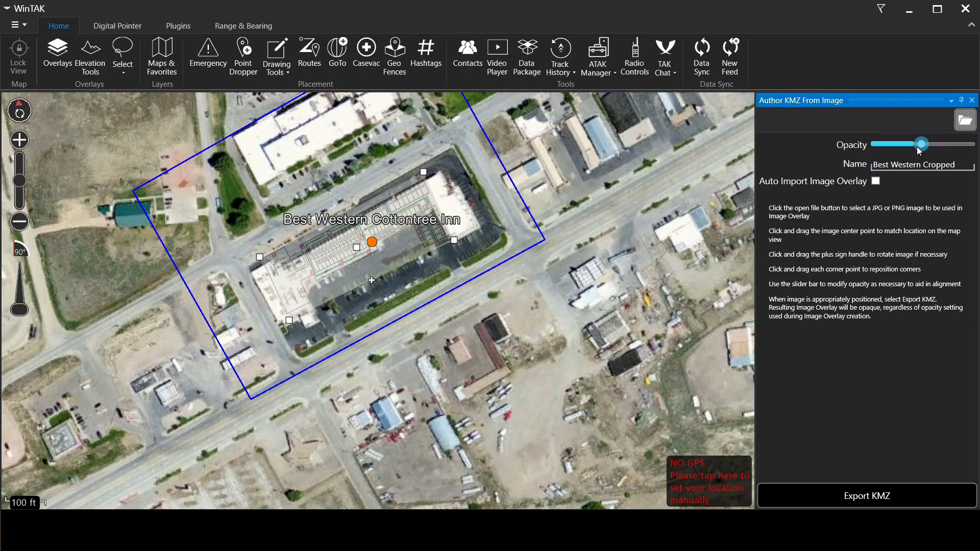
pyautogui.moveTo(355, 250); pyautogui.dragTo(356, 258)
pyautogui.scroll(2, 256, 283)
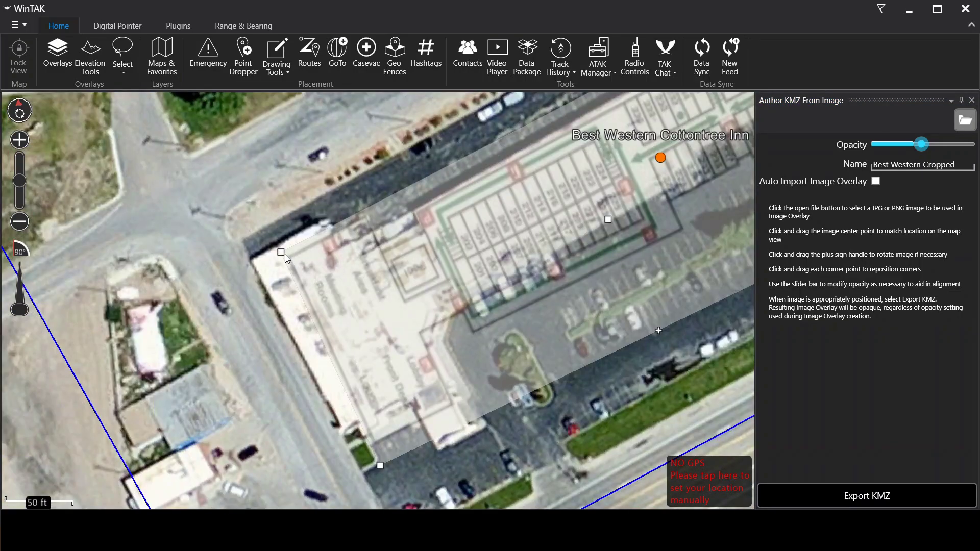
pyautogui.moveTo(285, 254); pyautogui.dragTo(243, 256)
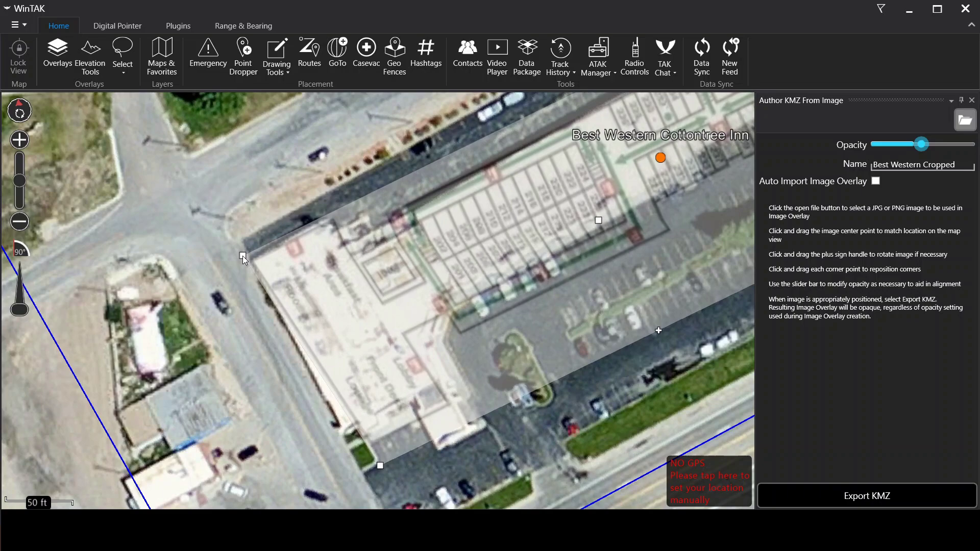
pyautogui.moveTo(380, 467)
pyautogui.mouseDown()
pyautogui.moveTo(283, 353)
pyautogui.moveTo(282, 324)
pyautogui.moveTo(319, 418)
pyautogui.moveTo(347, 462)
pyautogui.moveTo(366, 462)
pyautogui.mouseUp()
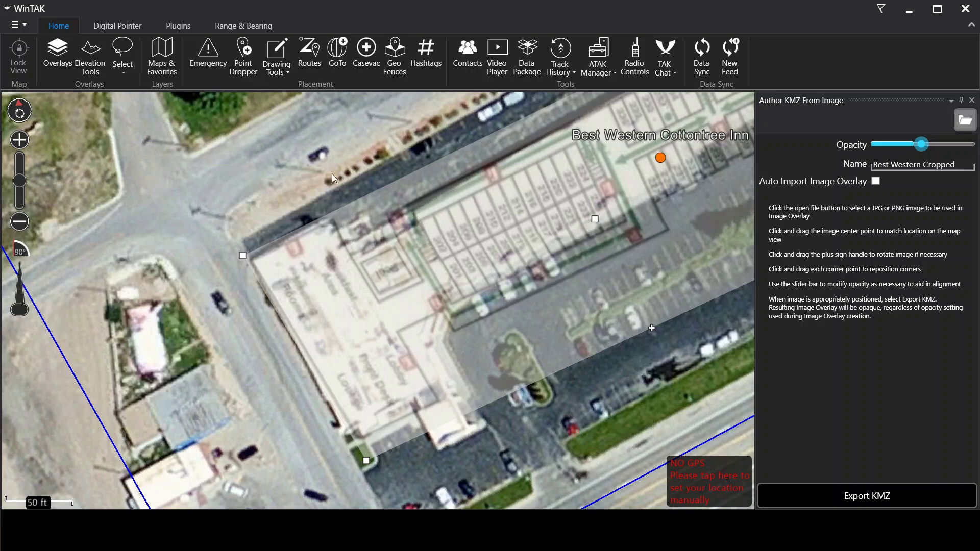
pyautogui.moveTo(366, 459)
pyautogui.mouseDown()
pyautogui.moveTo(308, 378)
pyautogui.moveTo(351, 474)
pyautogui.moveTo(364, 469)
pyautogui.moveTo(352, 461)
pyautogui.mouseUp()
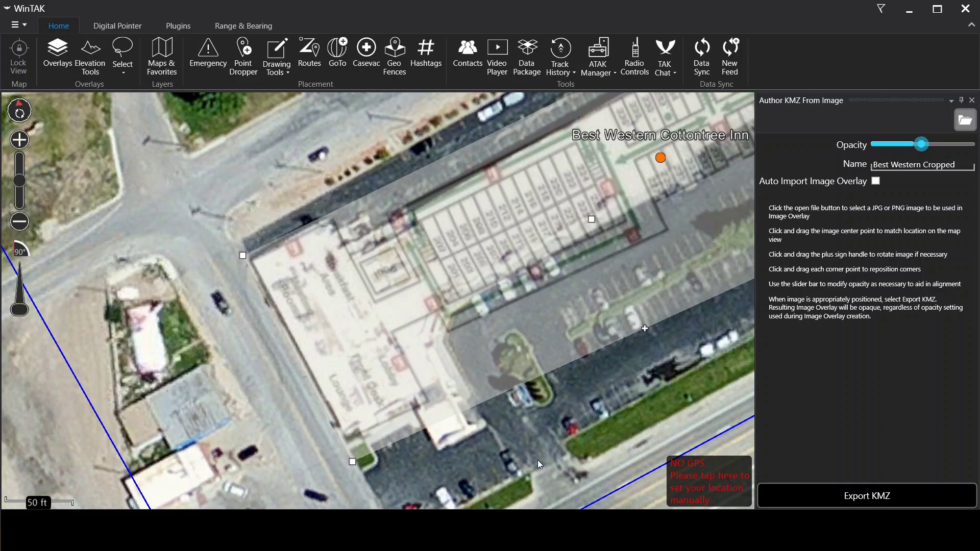
pyautogui.moveTo(538, 460); pyautogui.dragTo(445, 435)
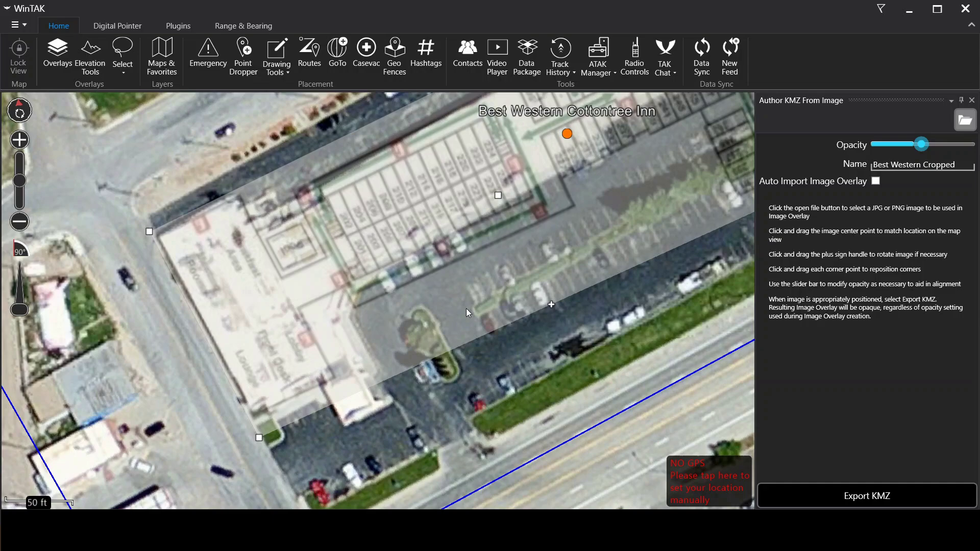
pyautogui.moveTo(540, 344); pyautogui.dragTo(431, 407)
# - Stretch the floor plan's top and right corners over the hotel's wings and fine-tune them
pyautogui.scroll(-3, 565, 378)
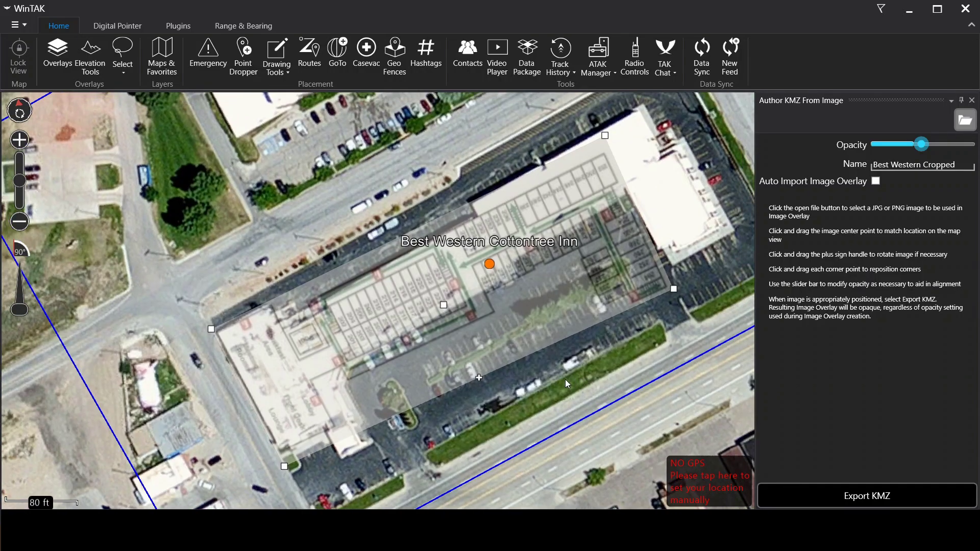
pyautogui.moveTo(565, 378); pyautogui.dragTo(465, 362)
pyautogui.moveTo(593, 193); pyautogui.dragTo(584, 238)
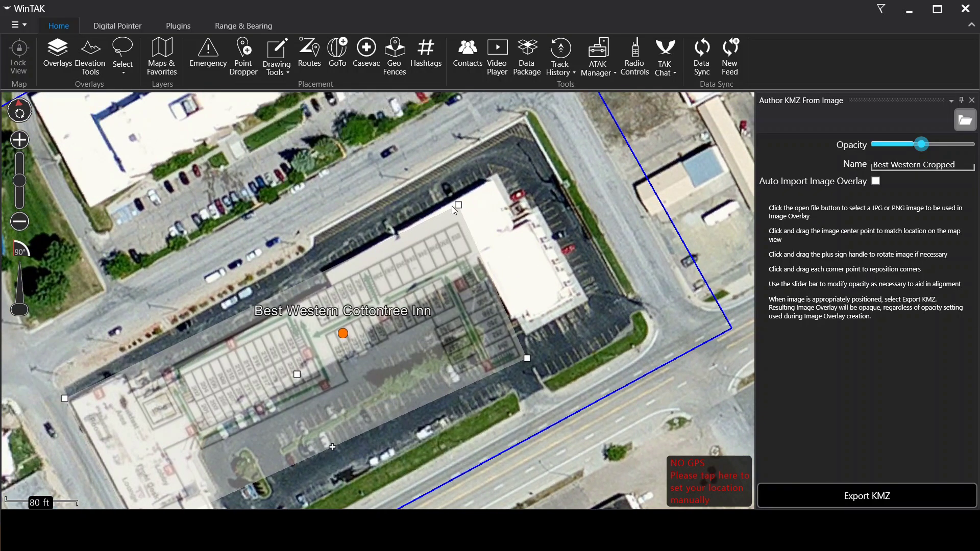
pyautogui.moveTo(459, 201); pyautogui.dragTo(504, 150)
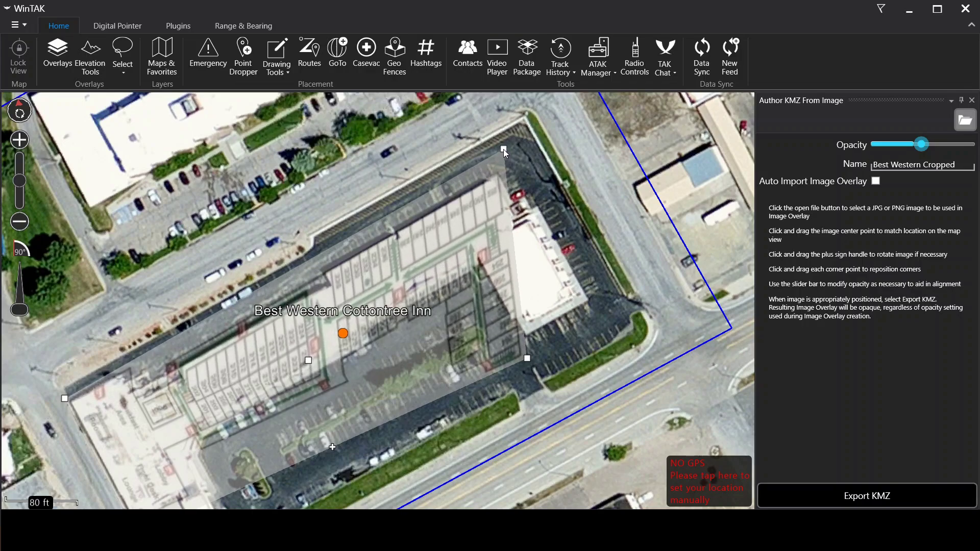
pyautogui.moveTo(527, 360); pyautogui.dragTo(596, 301)
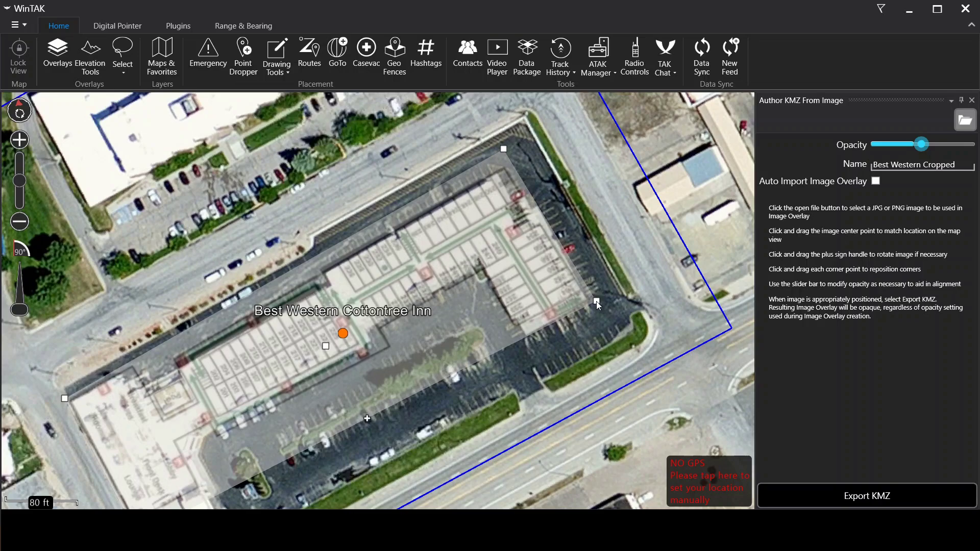
pyautogui.moveTo(506, 147)
pyautogui.mouseDown()
pyautogui.moveTo(461, 203)
pyautogui.moveTo(495, 156)
pyautogui.mouseUp()
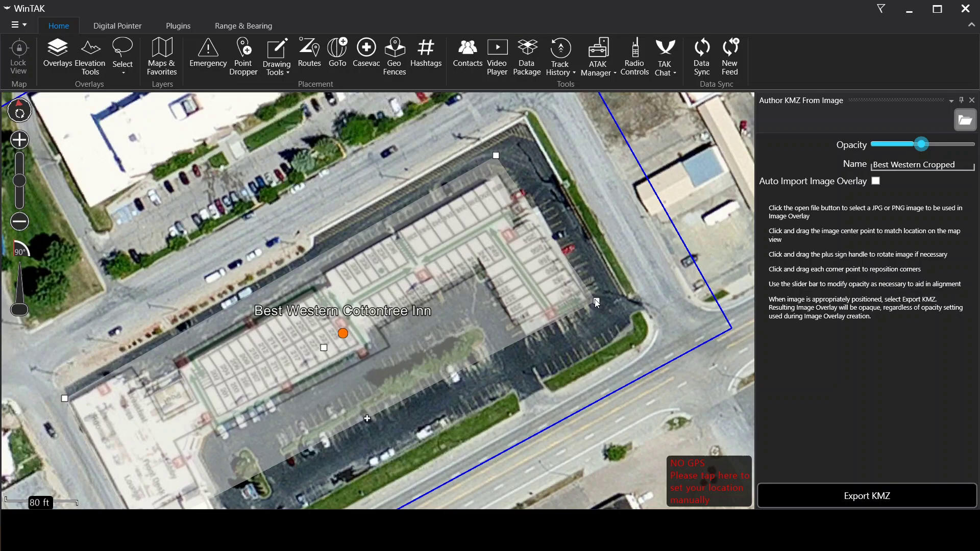
pyautogui.moveTo(597, 303); pyautogui.dragTo(576, 298)
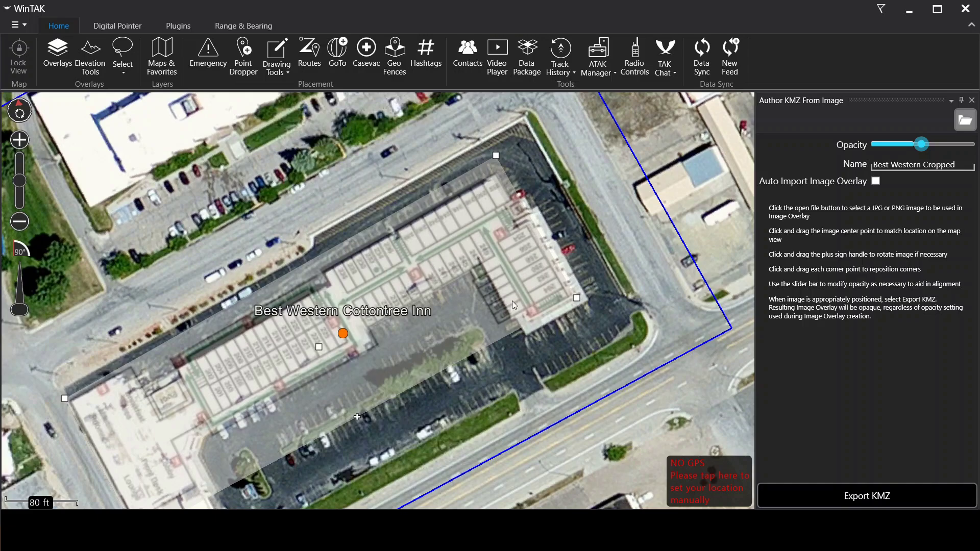
pyautogui.moveTo(168, 319); pyautogui.dragTo(433, 470)
pyautogui.scroll(2, 296, 414)
# - Nudge the floor plan's bottom-left corner into place and zoom in along the room rows
pyautogui.moveTo(274, 412)
pyautogui.mouseDown()
pyautogui.moveTo(296, 408)
pyautogui.moveTo(271, 416)
pyautogui.mouseUp()
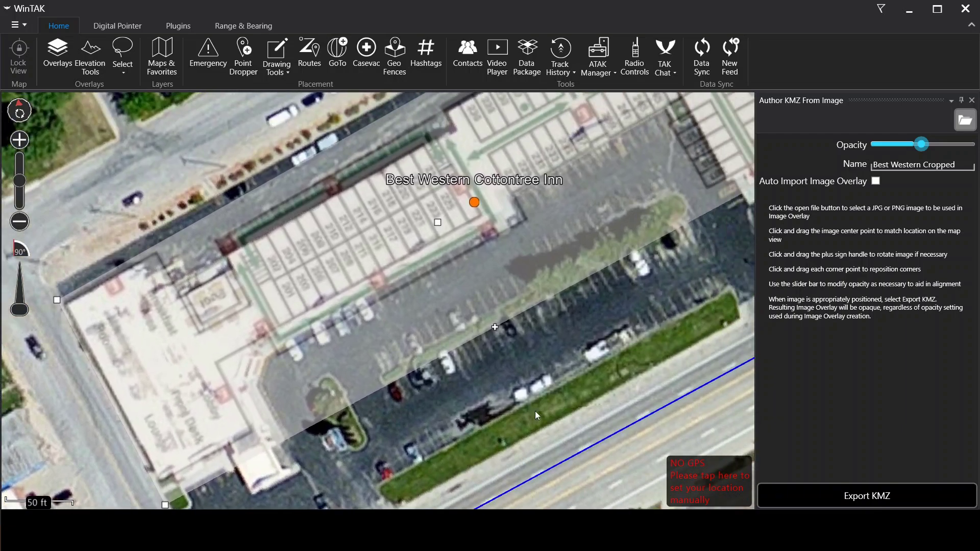
pyautogui.moveTo(538, 415); pyautogui.dragTo(500, 458)
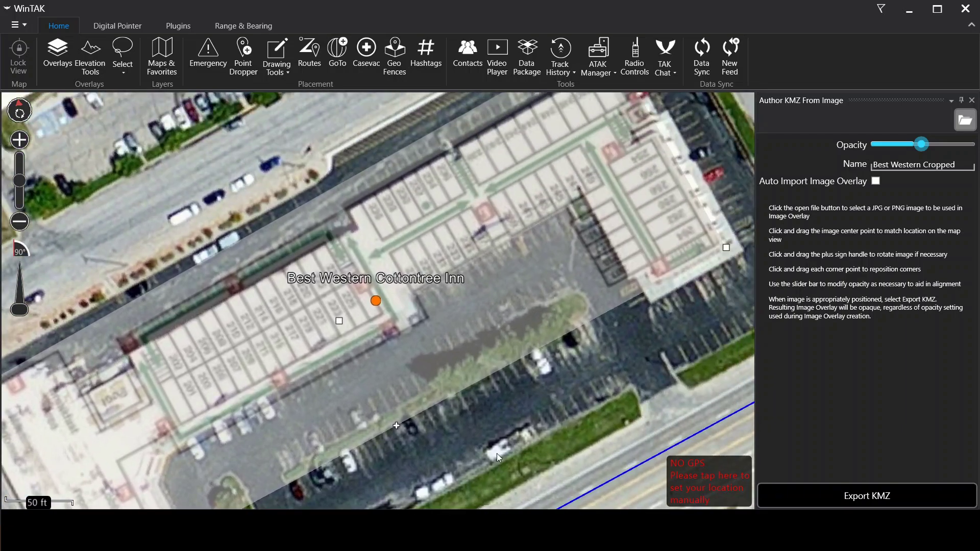
pyautogui.moveTo(397, 144); pyautogui.dragTo(280, 187)
pyautogui.scroll(3, 320, 192)
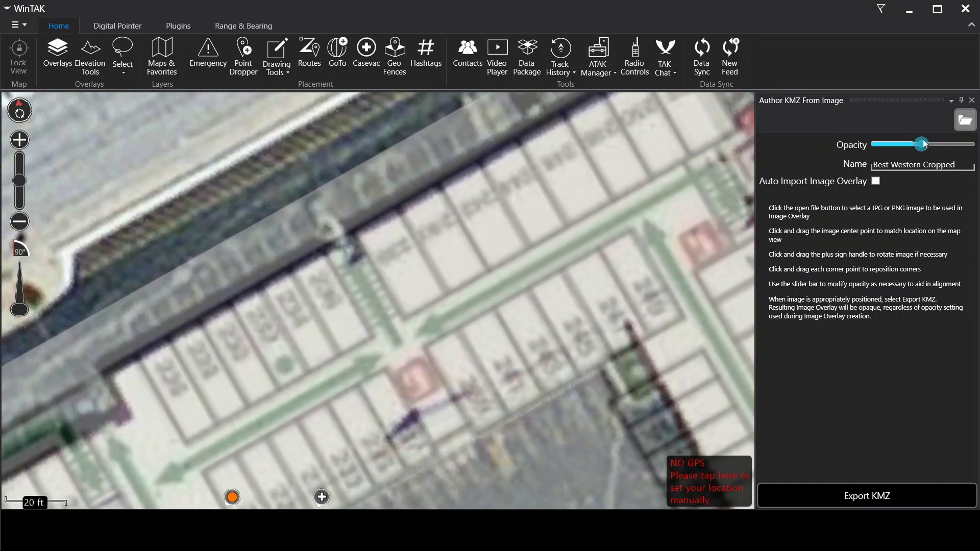
# - Fade the overlay to compare with imagery, restore partial transparency, then zoom out
pyautogui.moveTo(922, 144); pyautogui.dragTo(879, 145)
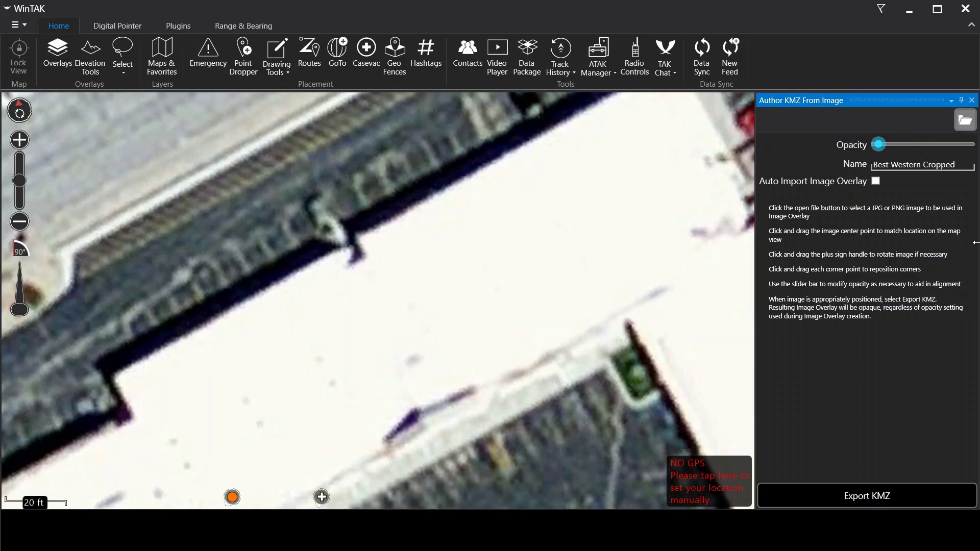
pyautogui.moveTo(879, 145); pyautogui.dragTo(911, 146)
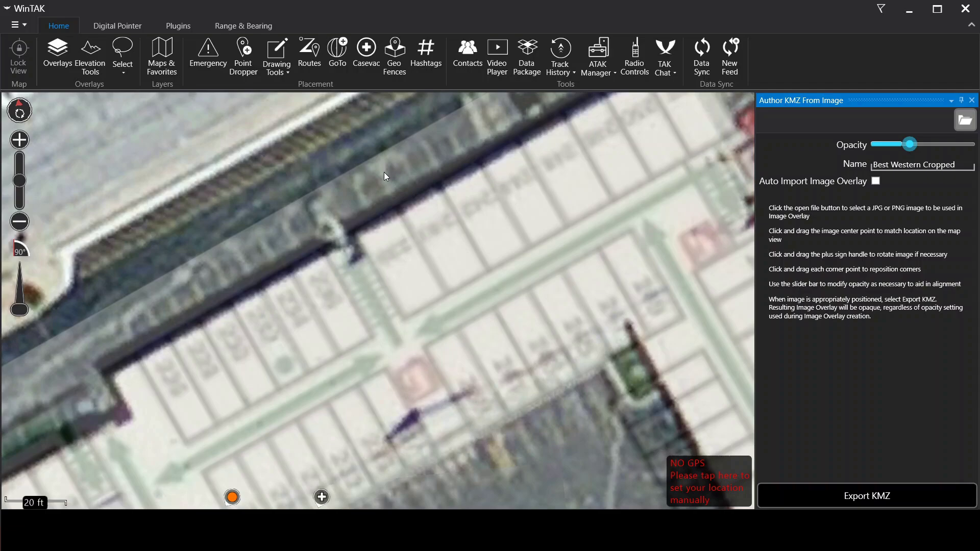
pyautogui.moveTo(272, 173); pyautogui.dragTo(216, 153)
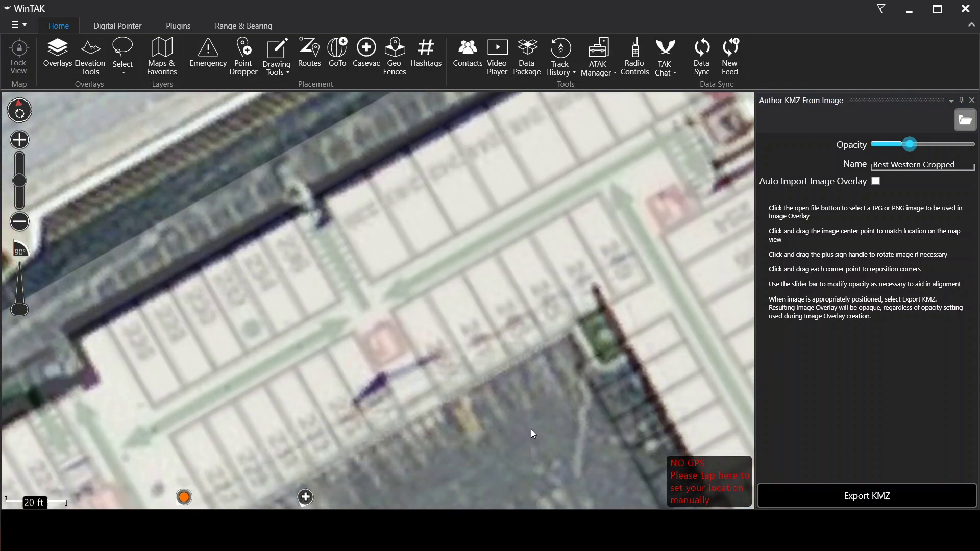
pyautogui.scroll(-1, 444, 320)
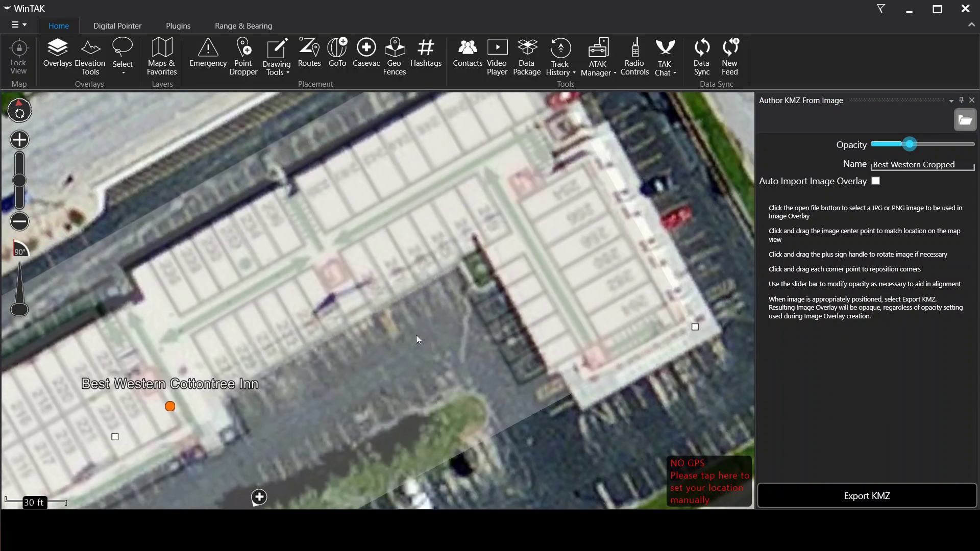
pyautogui.scroll(-1, 416, 334)
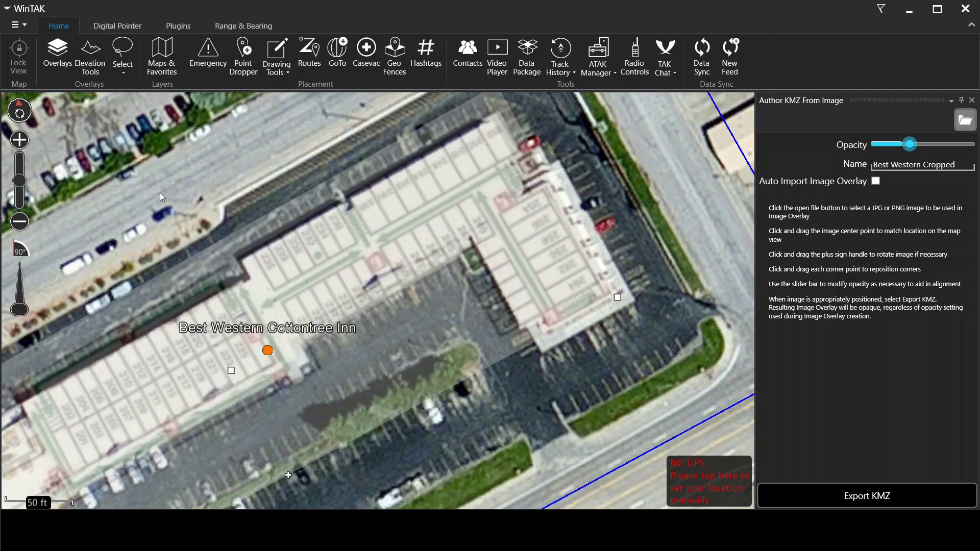
pyautogui.scroll(-1, 178, 201)
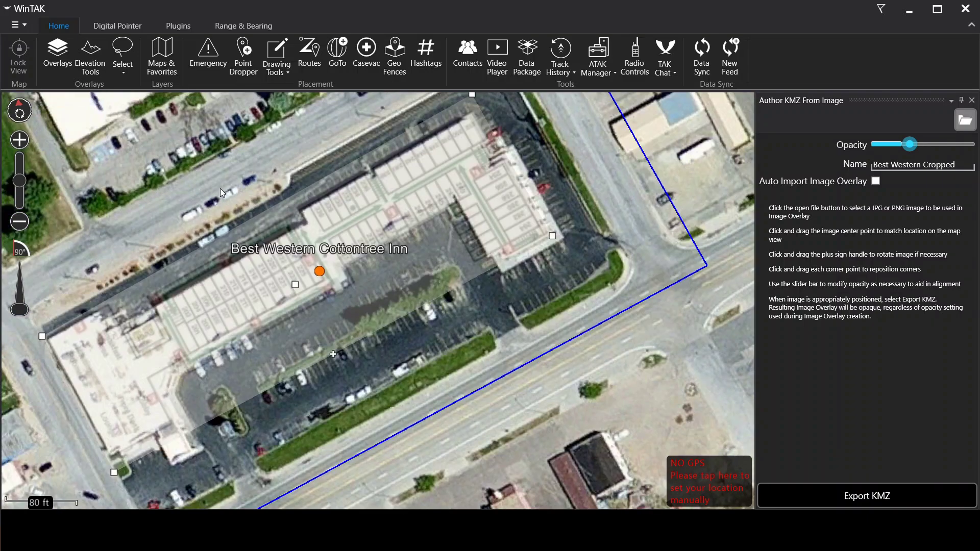
pyautogui.moveTo(219, 173); pyautogui.dragTo(242, 210)
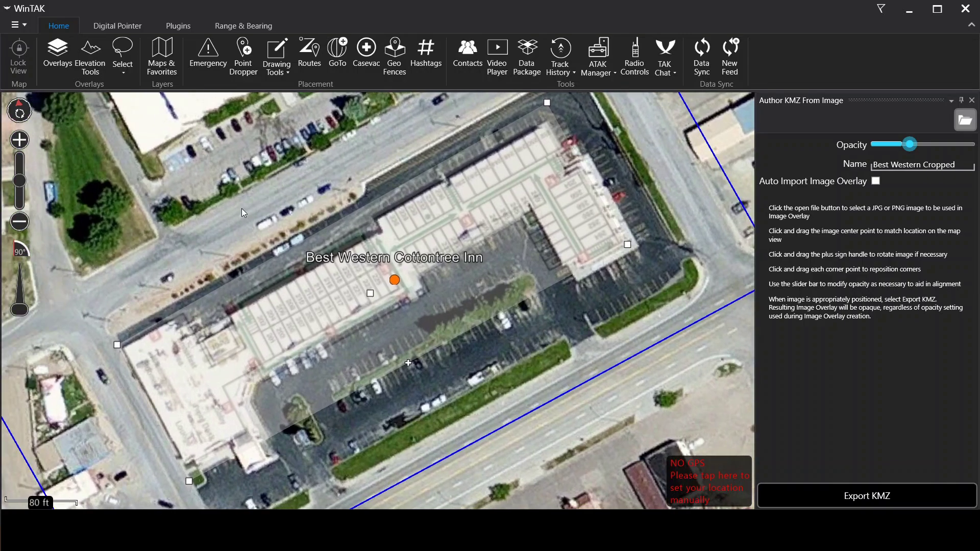
pyautogui.moveTo(243, 212); pyautogui.dragTo(230, 213)
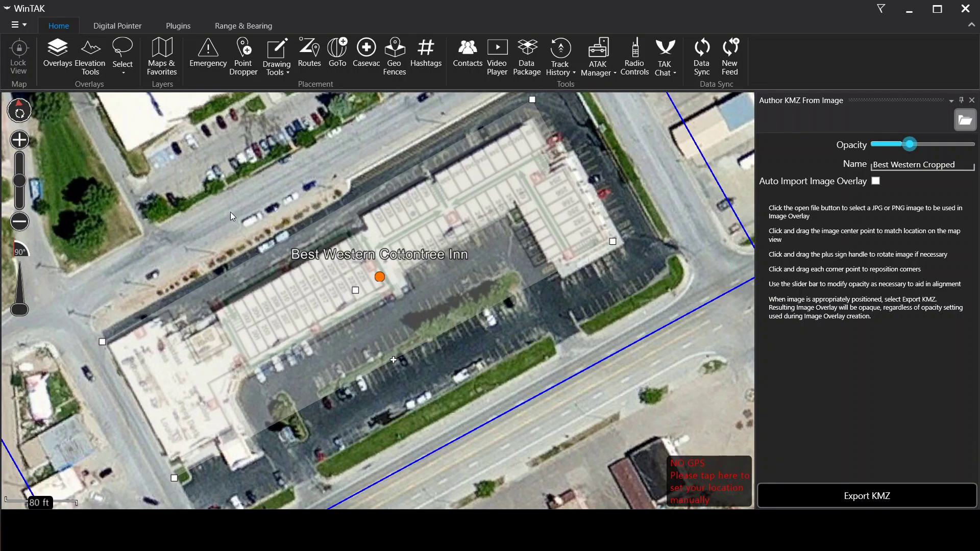
pyautogui.moveTo(234, 216); pyautogui.dragTo(237, 199)
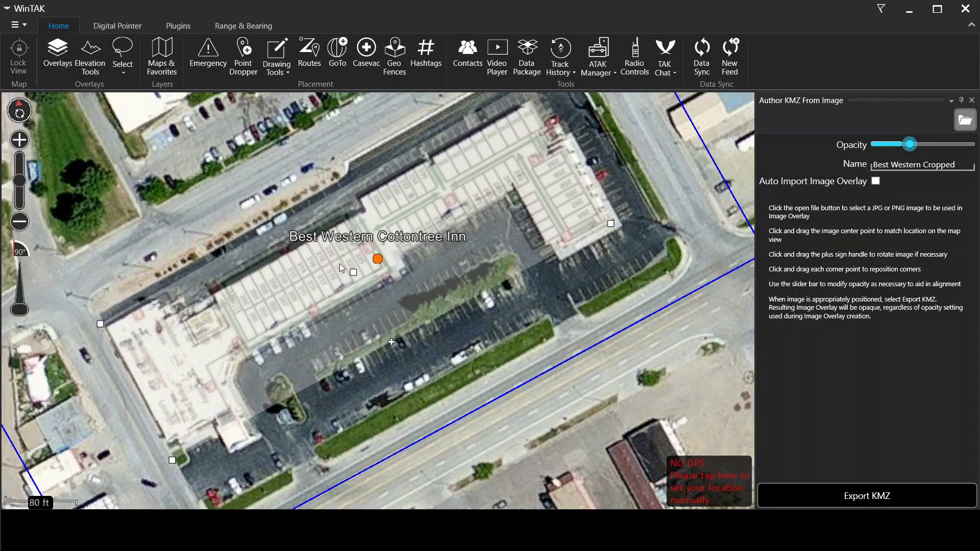
pyautogui.scroll(3, 338, 264)
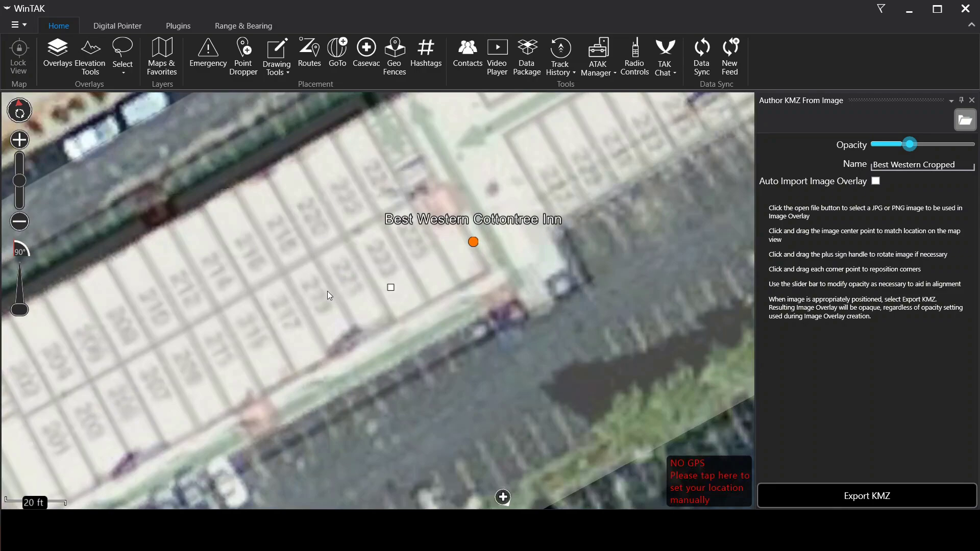
pyautogui.scroll(-3, 265, 226)
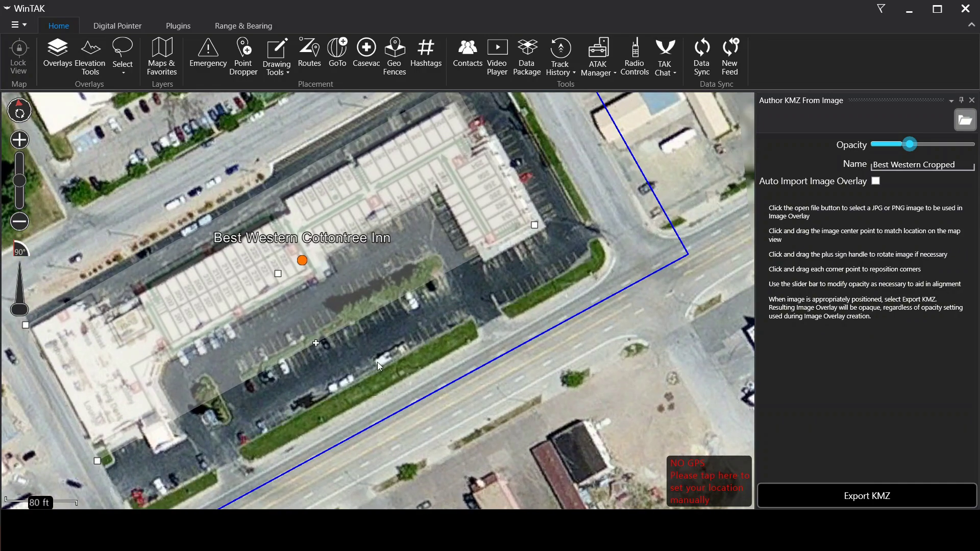
pyautogui.moveTo(379, 362); pyautogui.dragTo(476, 351)
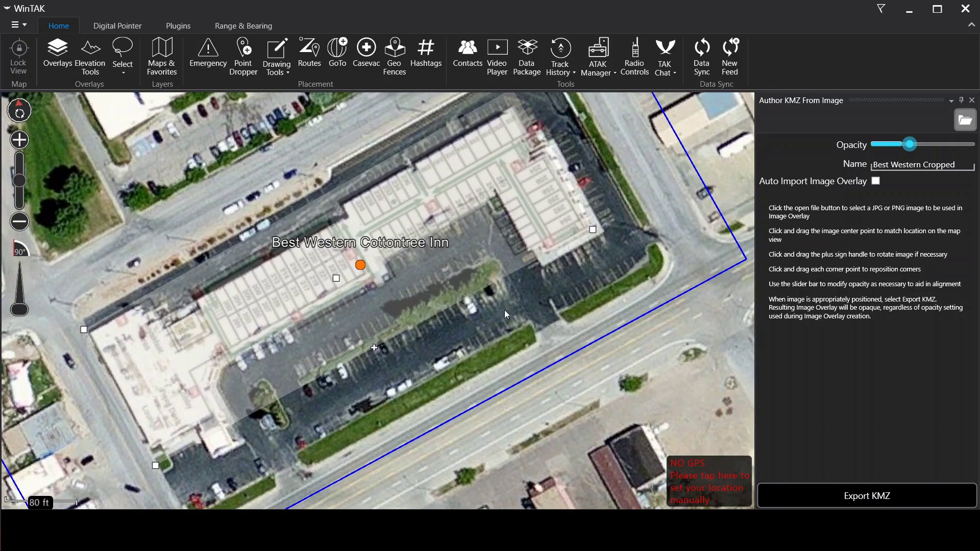
pyautogui.scroll(-2, 511, 319)
pyautogui.scroll(1, 534, 314)
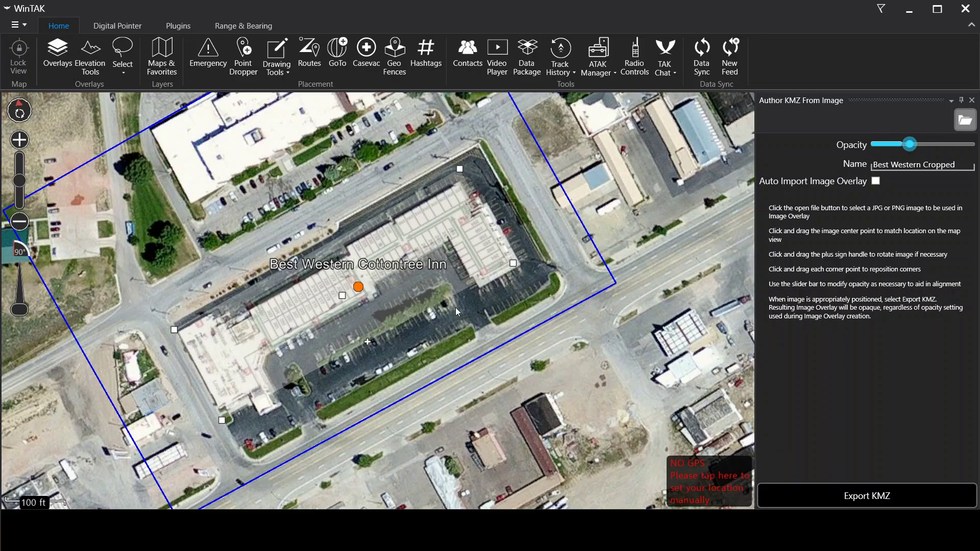
pyautogui.moveTo(449, 321); pyautogui.dragTo(438, 329)
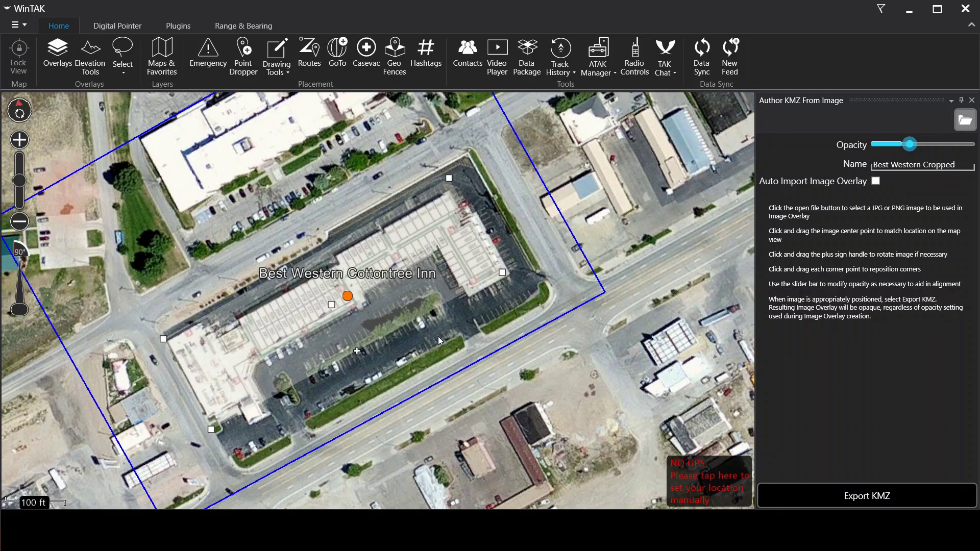
pyautogui.scroll(2, 440, 337)
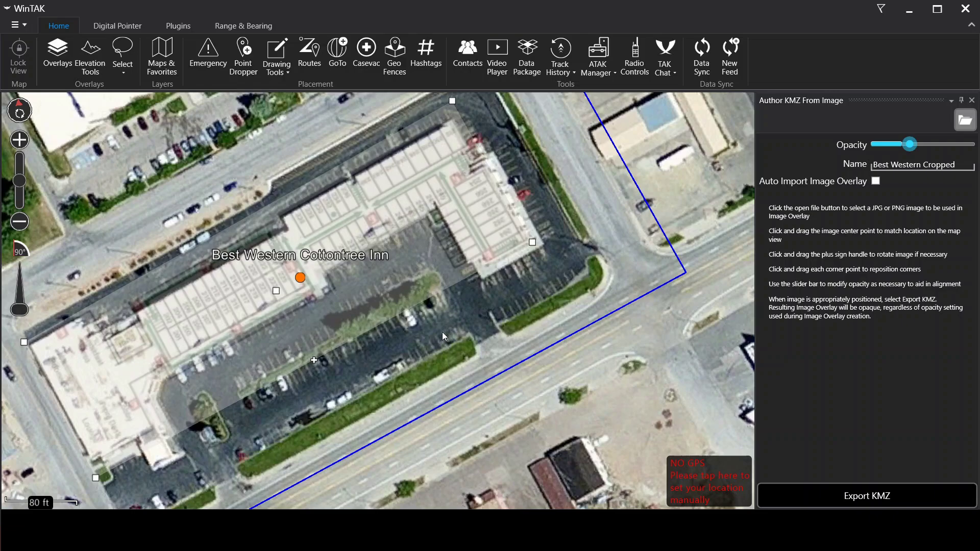
pyautogui.moveTo(394, 339); pyautogui.dragTo(436, 343)
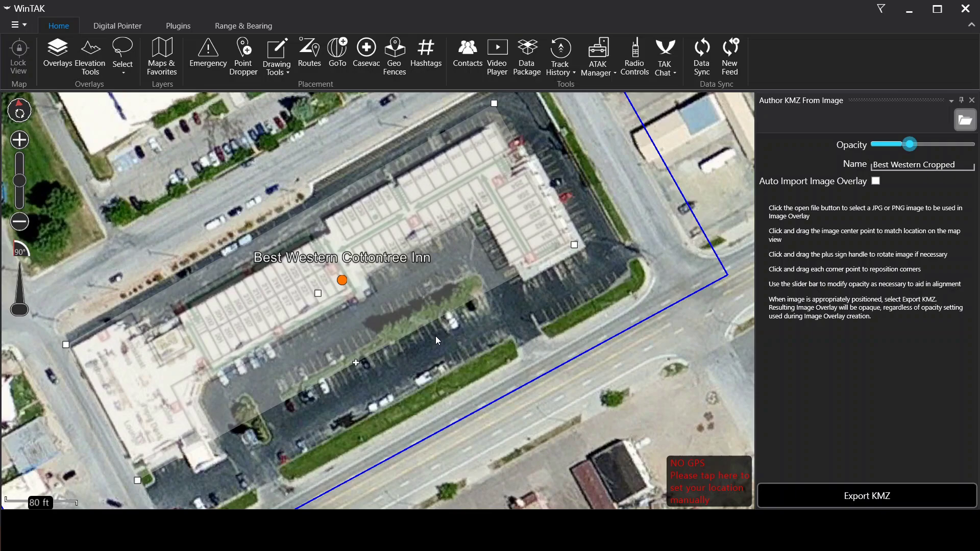
pyautogui.moveTo(421, 340); pyautogui.dragTo(431, 348)
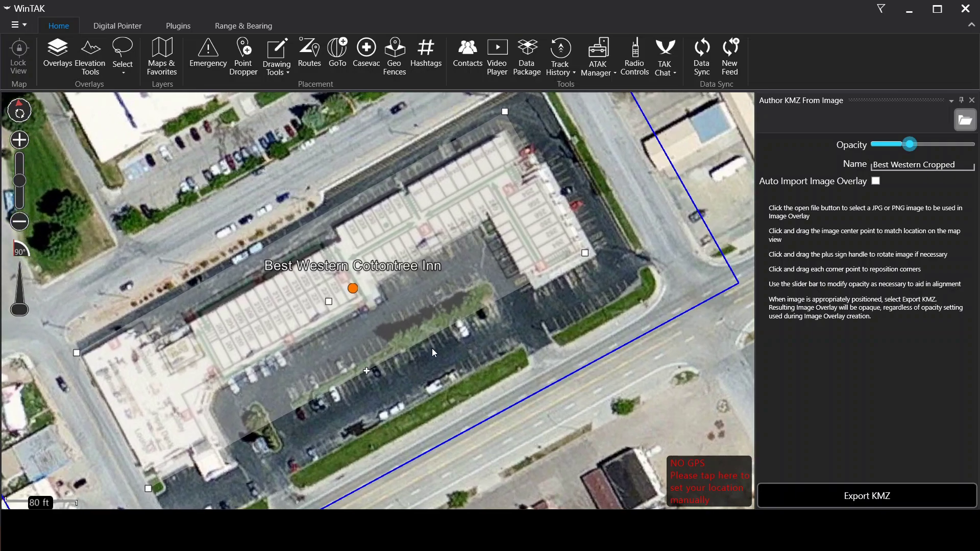
pyautogui.scroll(3, 252, 316)
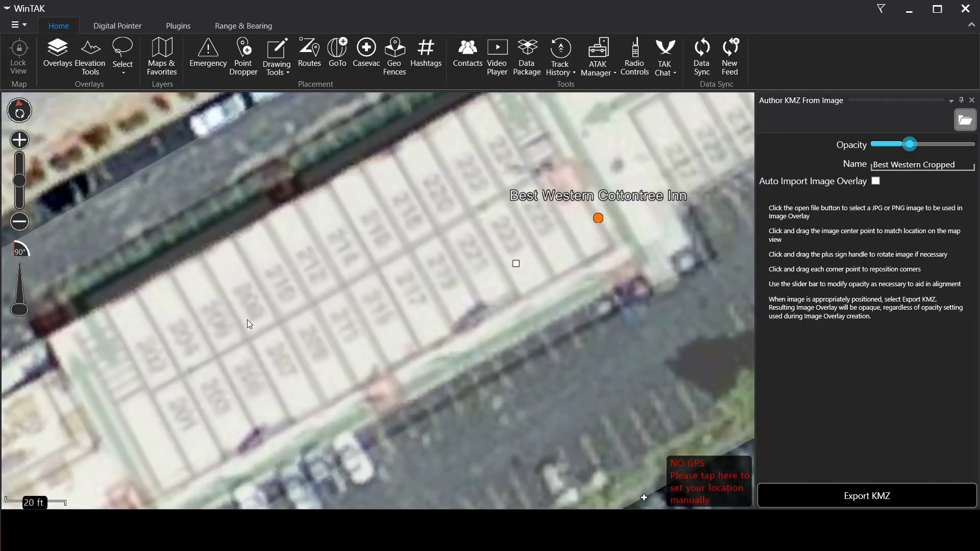
pyautogui.scroll(-3, 556, 250)
pyautogui.moveTo(613, 339); pyautogui.dragTo(448, 351)
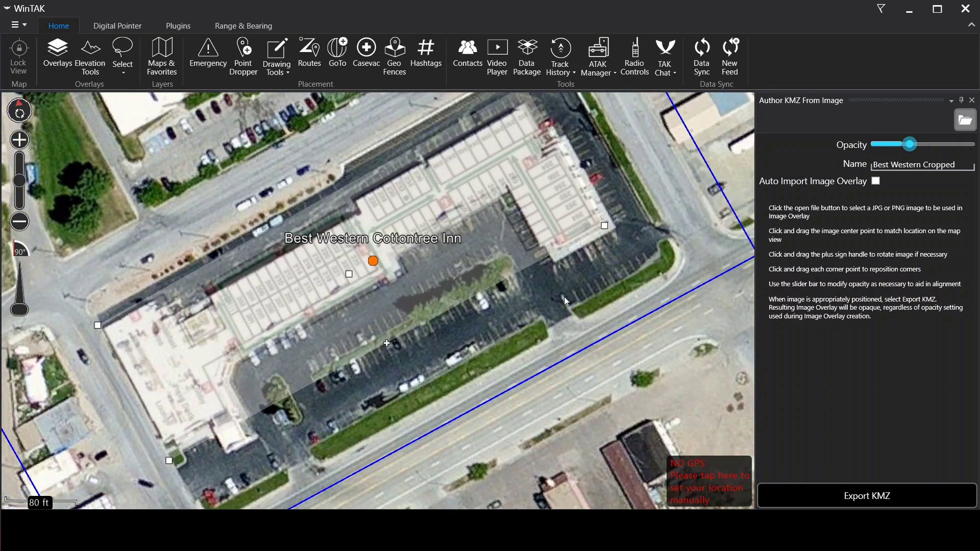
pyautogui.moveTo(565, 301); pyautogui.dragTo(568, 369)
pyautogui.scroll(-2, 645, 255)
pyautogui.scroll(1, 647, 292)
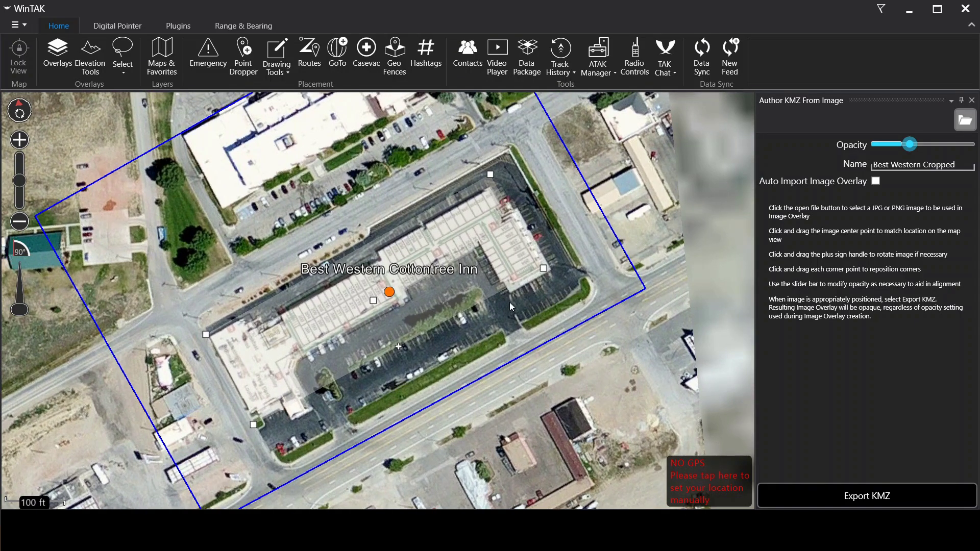
pyautogui.scroll(1, 507, 307)
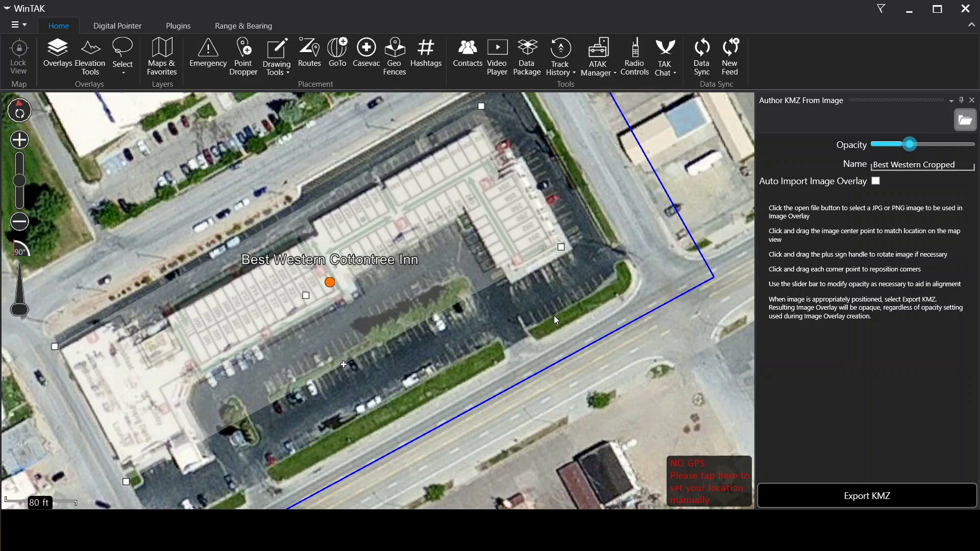
pyautogui.scroll(-1, 545, 320)
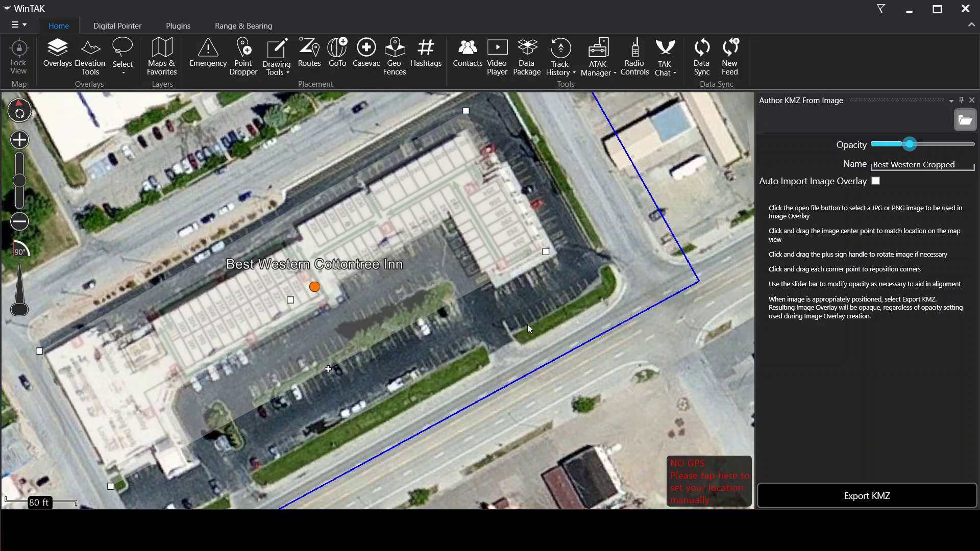
pyautogui.moveTo(523, 326); pyautogui.dragTo(479, 311)
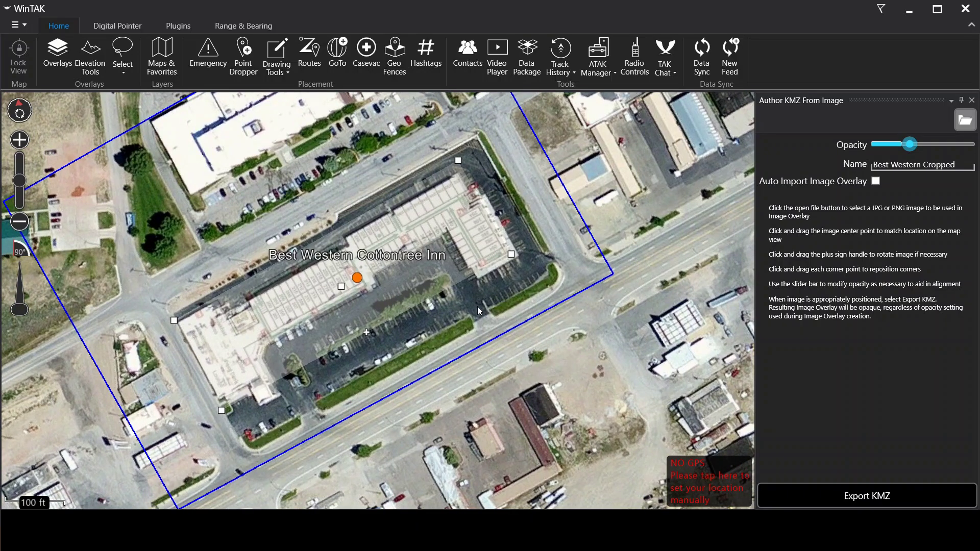